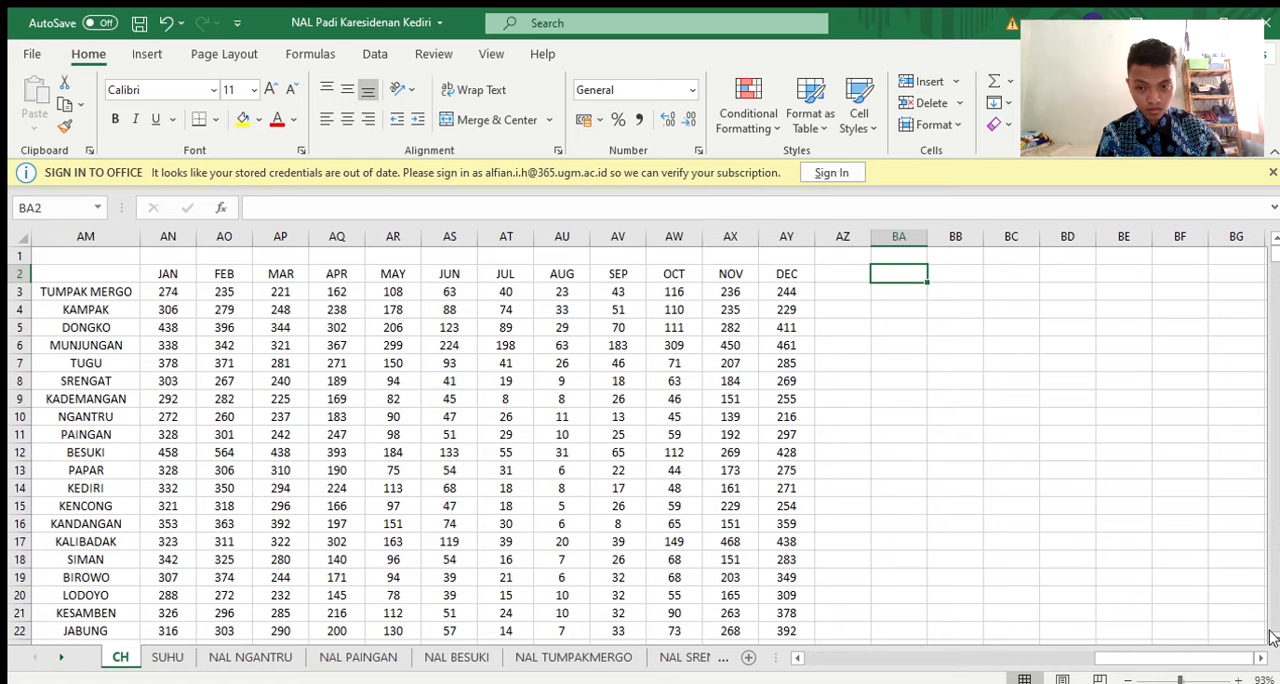
# Look over the monthly rainfall table for all stations on the CH sheet, down to the last row and back
pyautogui.click(1268, 638)
pyautogui.click(1268, 640)
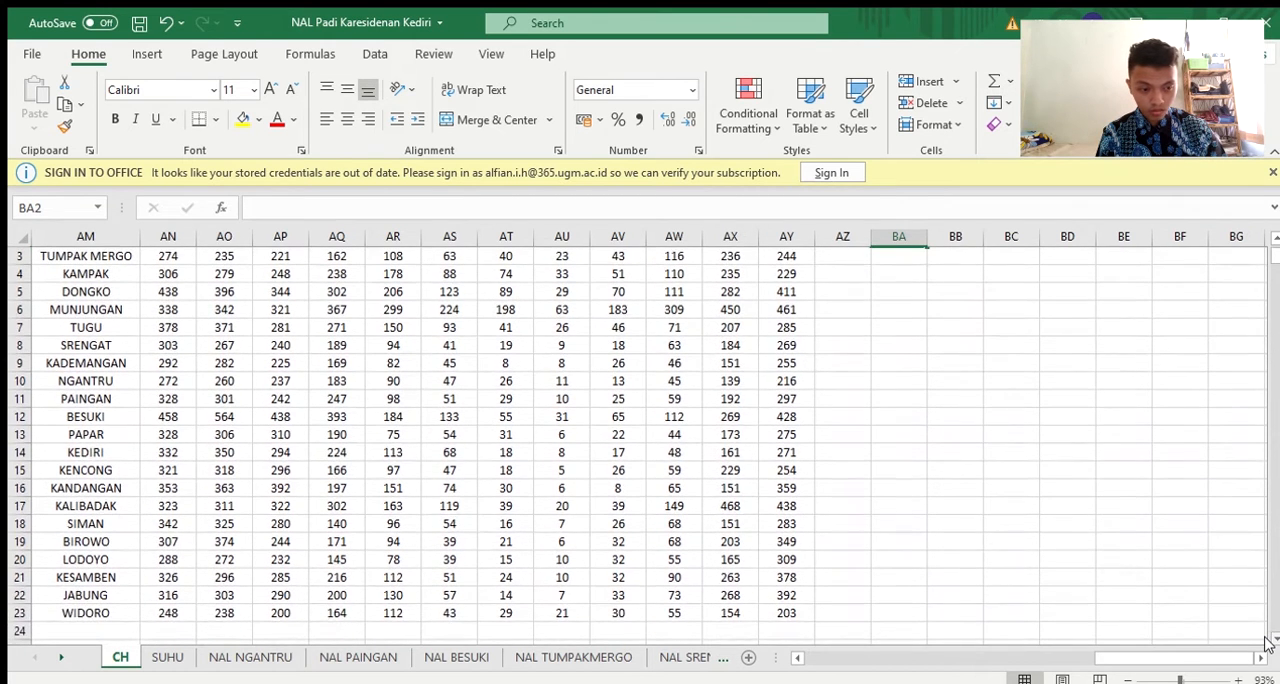
pyautogui.click(1274, 239)
pyautogui.click(1274, 239)
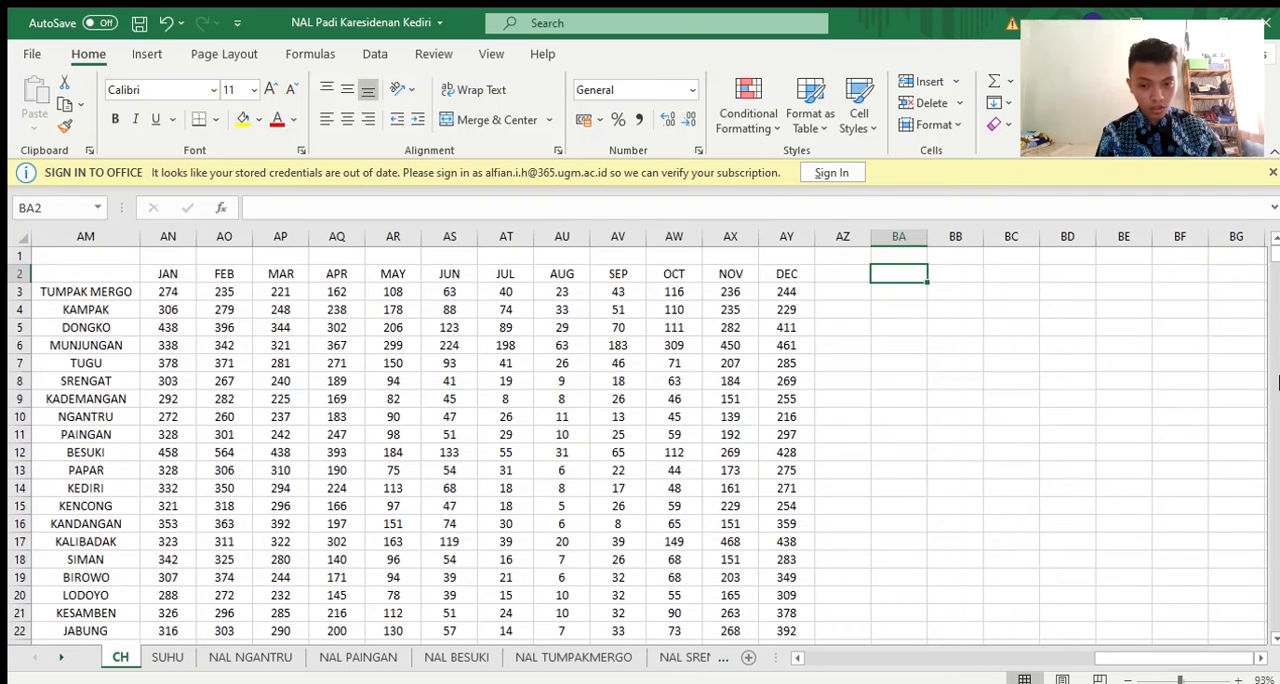
pyautogui.click(1268, 636)
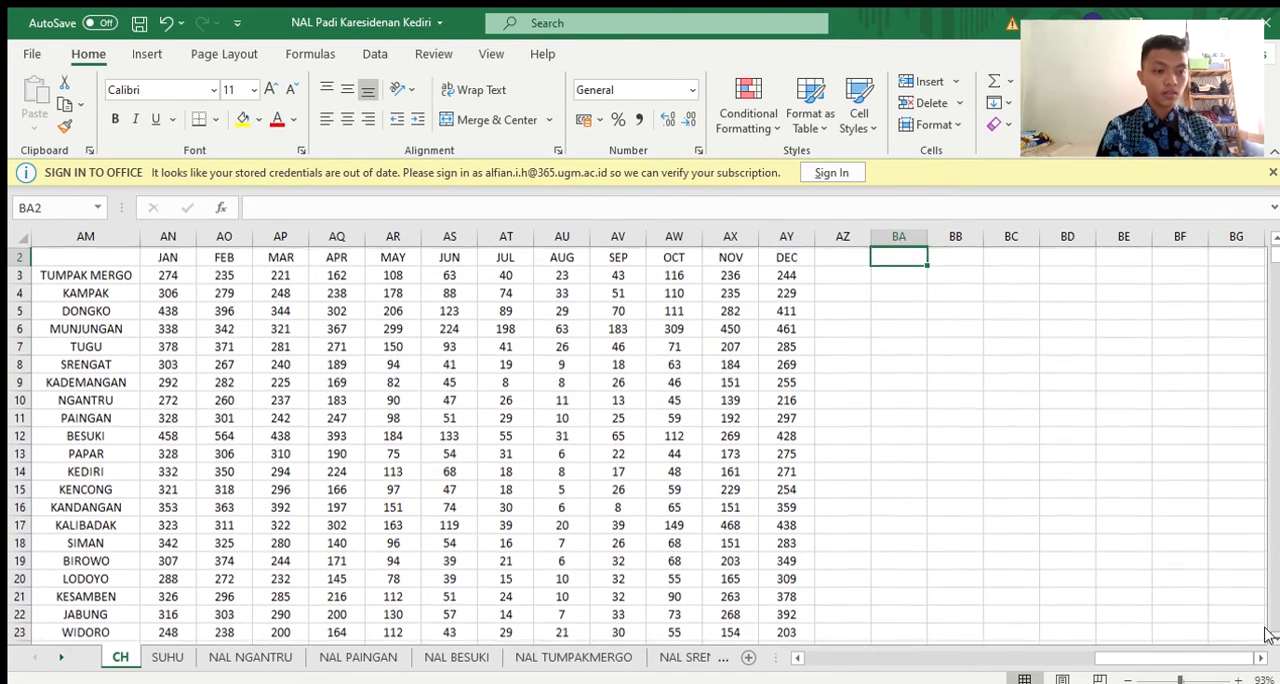
pyautogui.click(1268, 636)
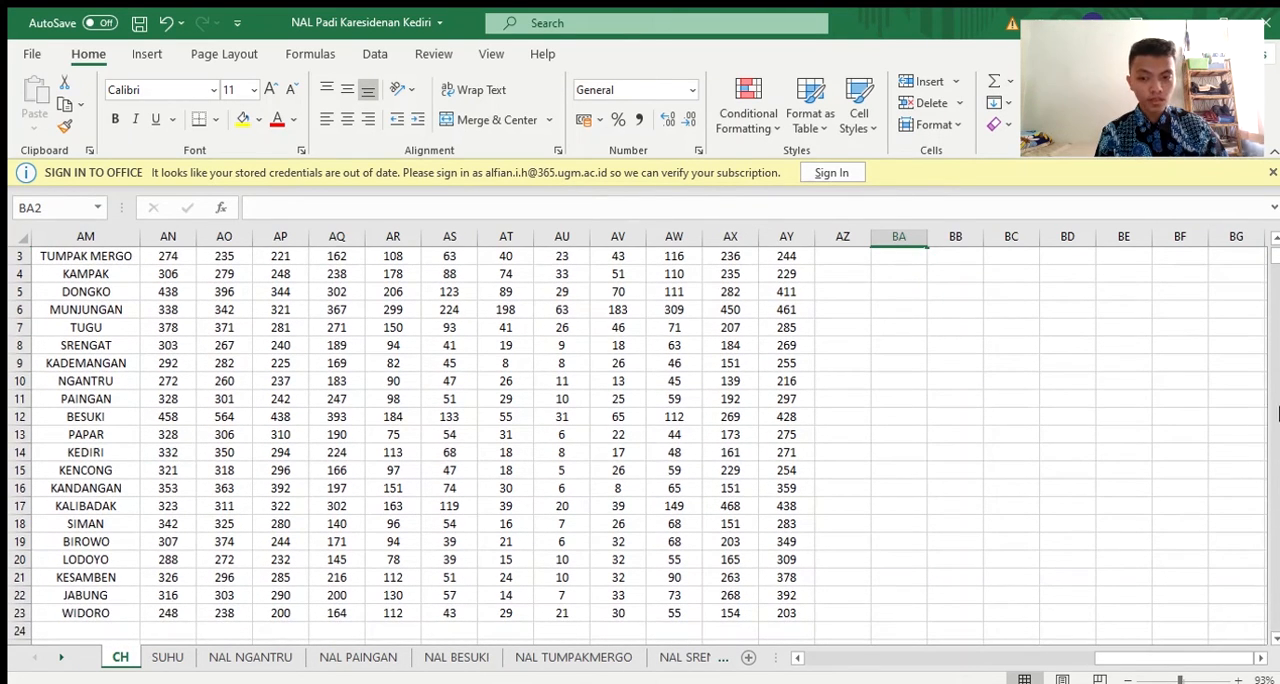
pyautogui.click(1272, 244)
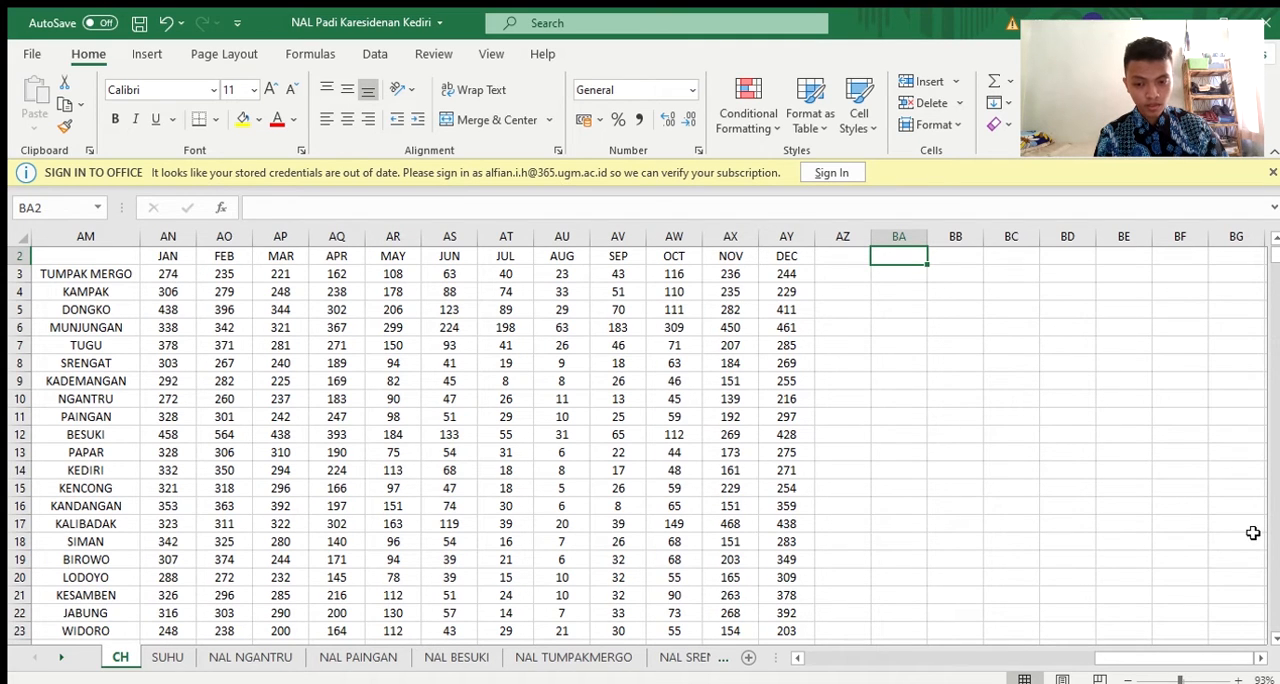
pyautogui.click(1274, 637)
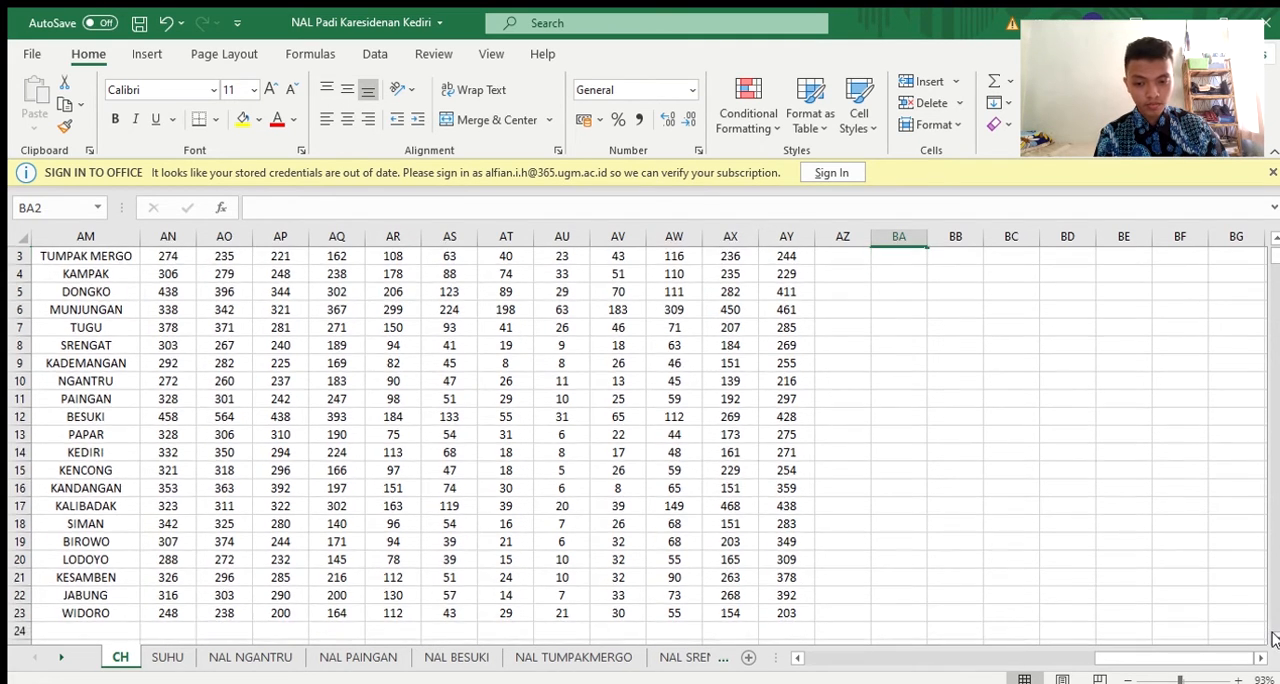
pyautogui.click(1275, 241)
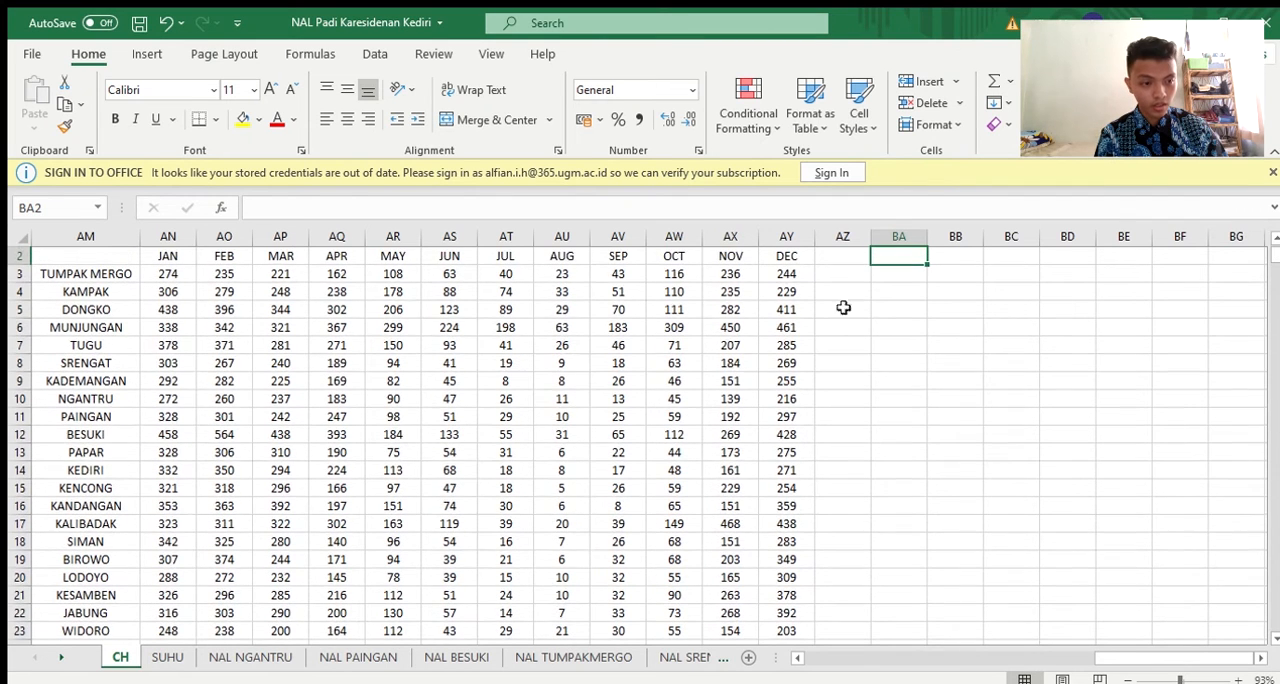
# Open the SUHU sheet and look through the stations' elevations and monthly temperatures down to the last station
pyautogui.click(166, 656)
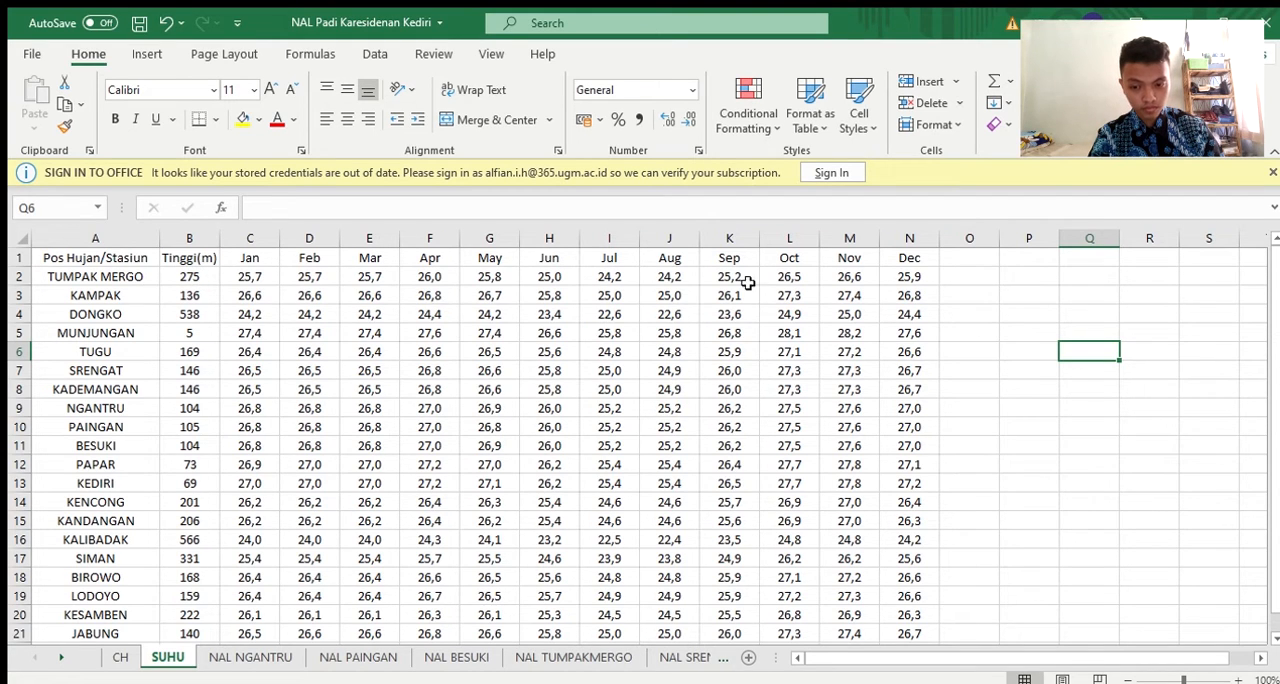
pyautogui.doubleClick(1273, 638)
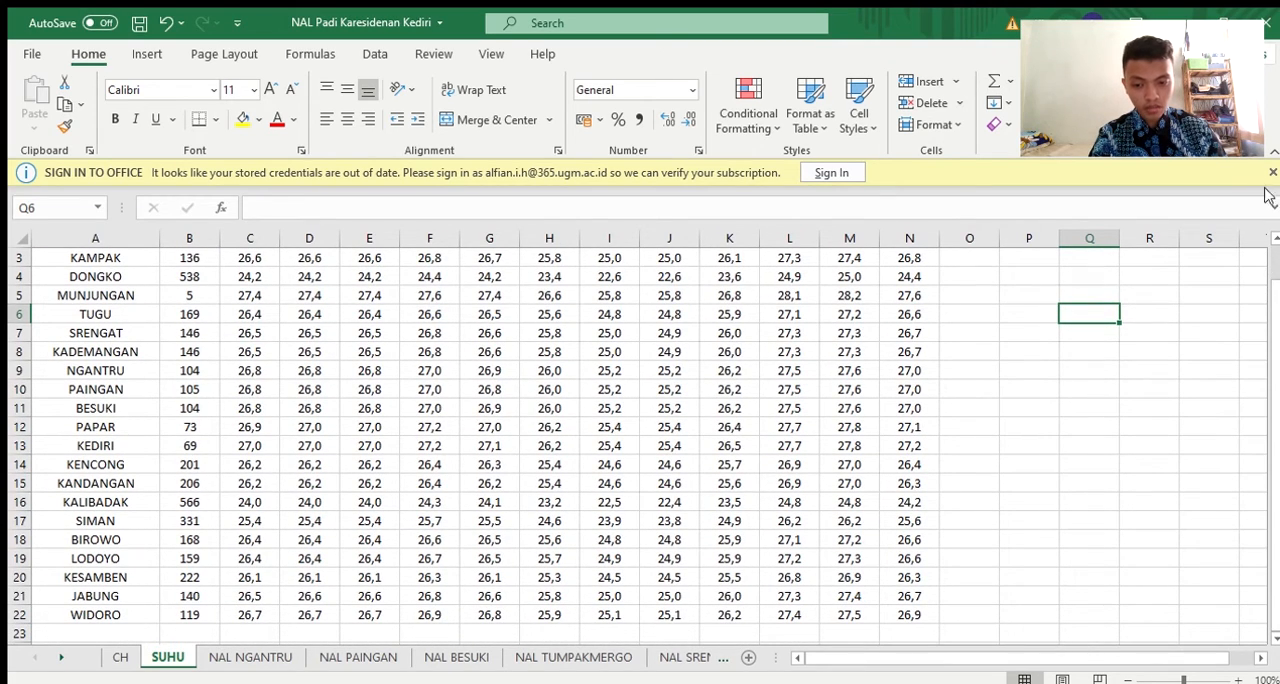
pyautogui.doubleClick(1273, 238)
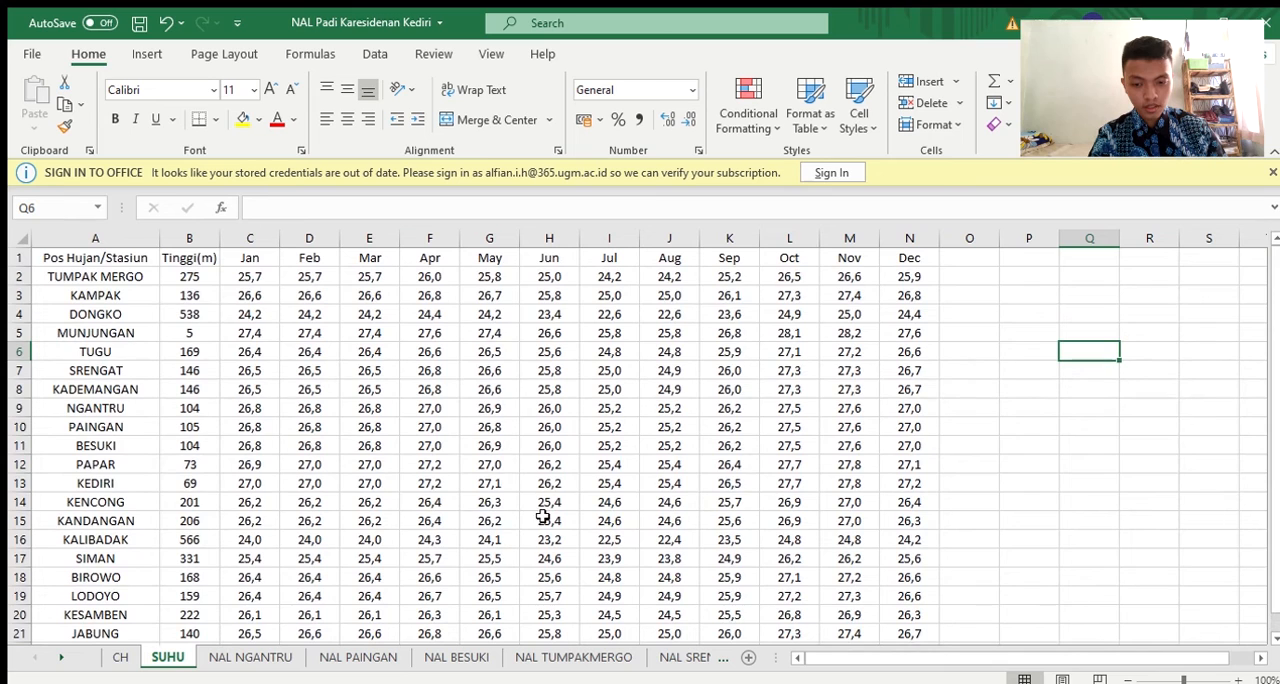
# Open the NAL NGANTRU sheet and check the monthly Suhu entries from January to December
pyautogui.click(212, 662)
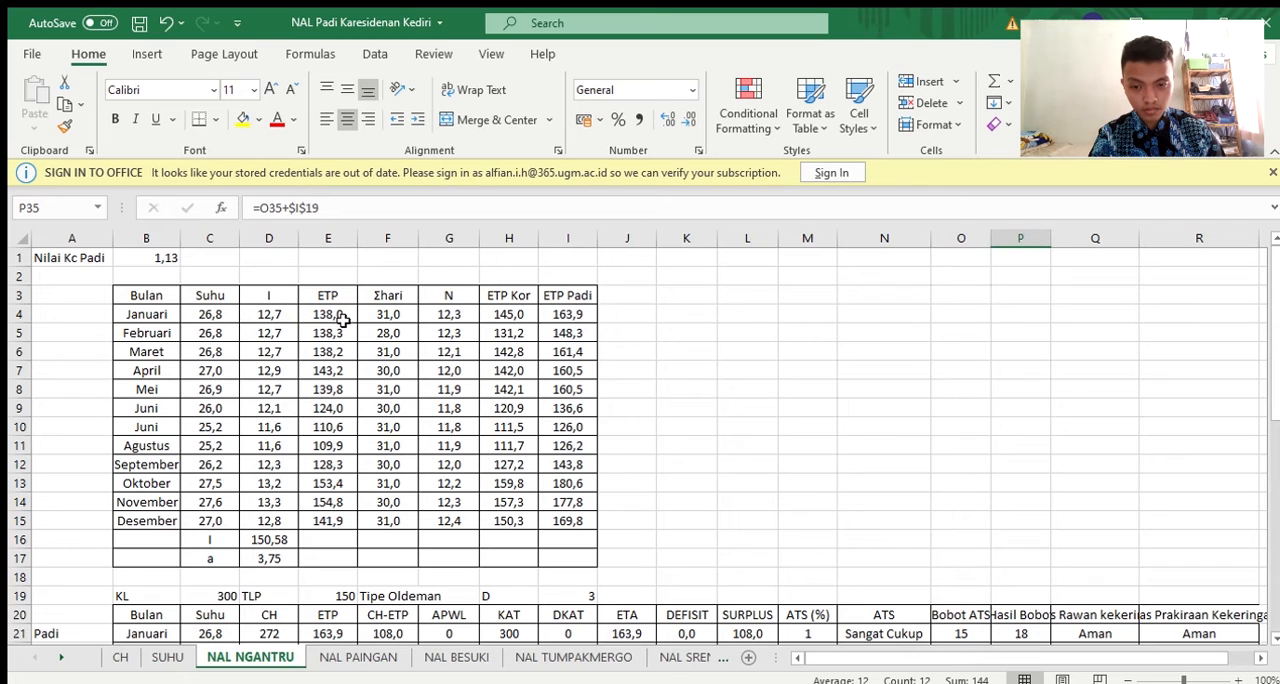
pyautogui.click(221, 314)
pyautogui.click(218, 371)
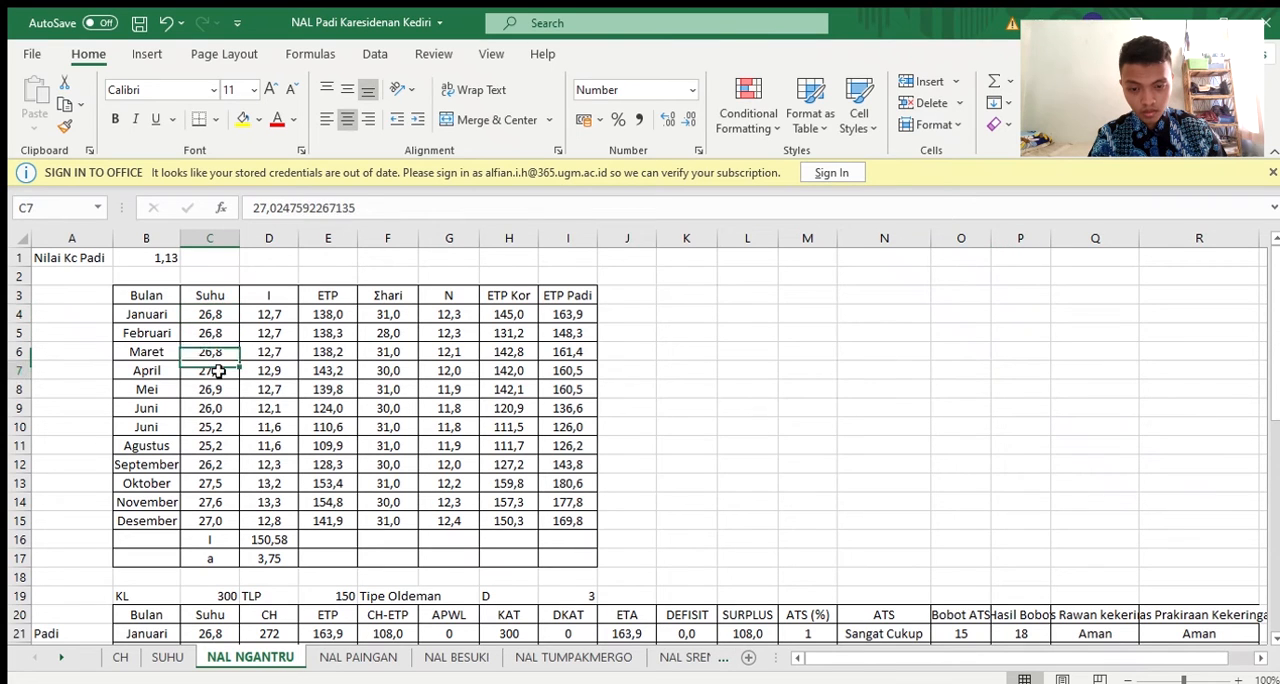
pyautogui.click(208, 428)
pyautogui.click(203, 513)
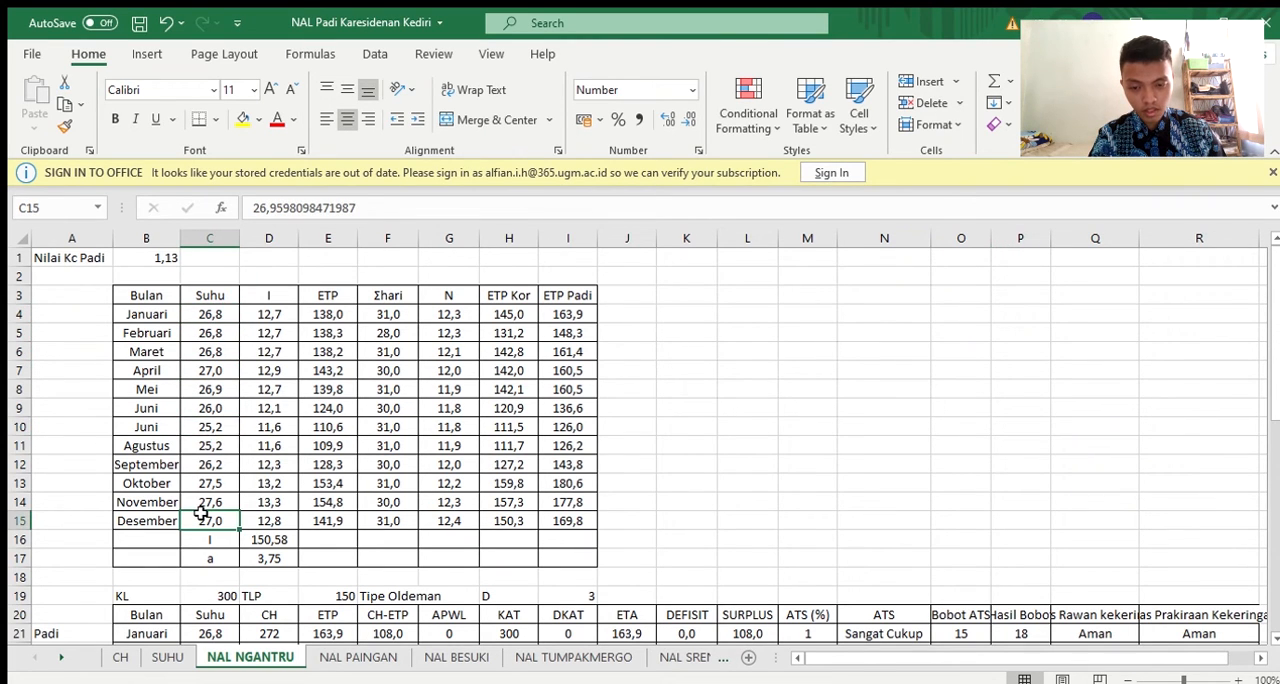
# Examine the January heat index (I) formula in D4 with its cell references, leaving it as is
pyautogui.click(282, 312)
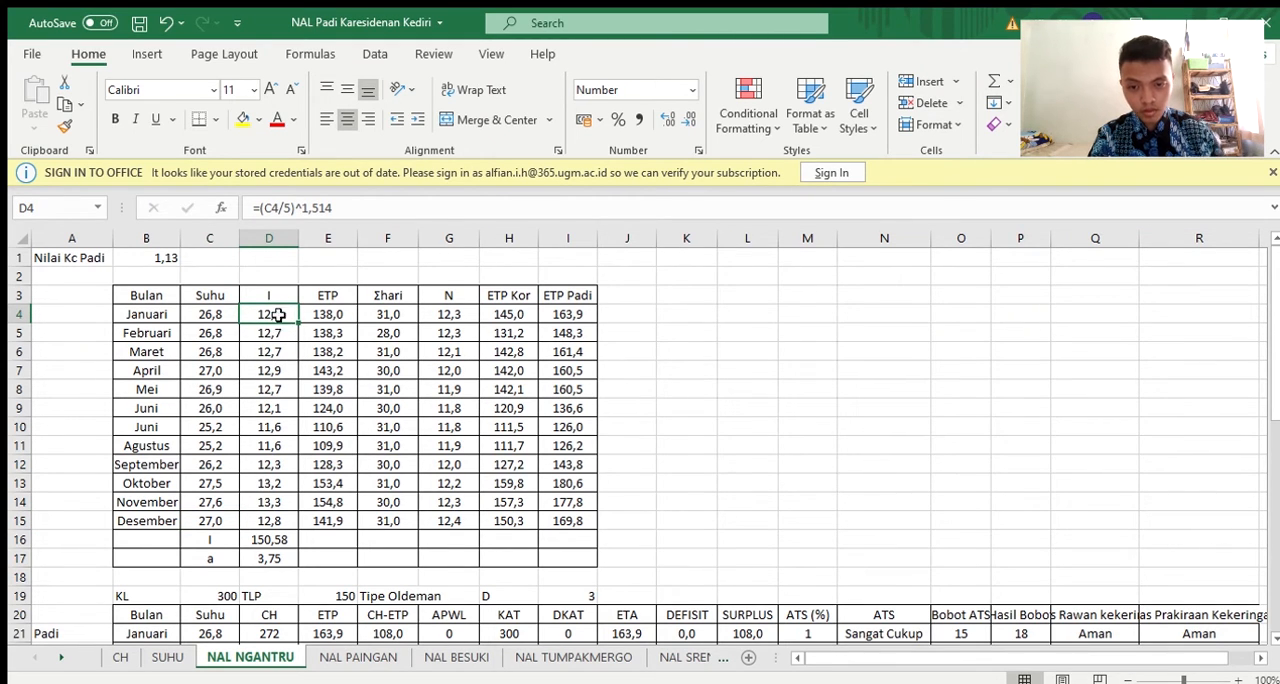
pyautogui.click(362, 209)
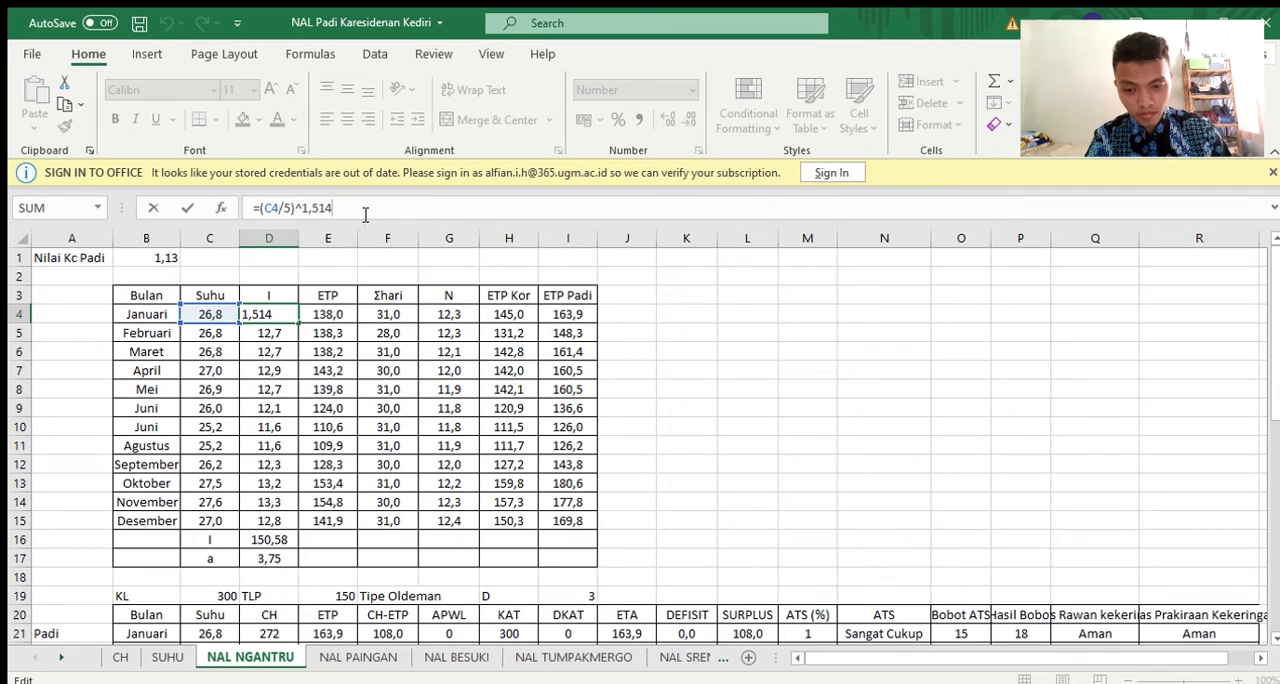
pyautogui.press('Return')
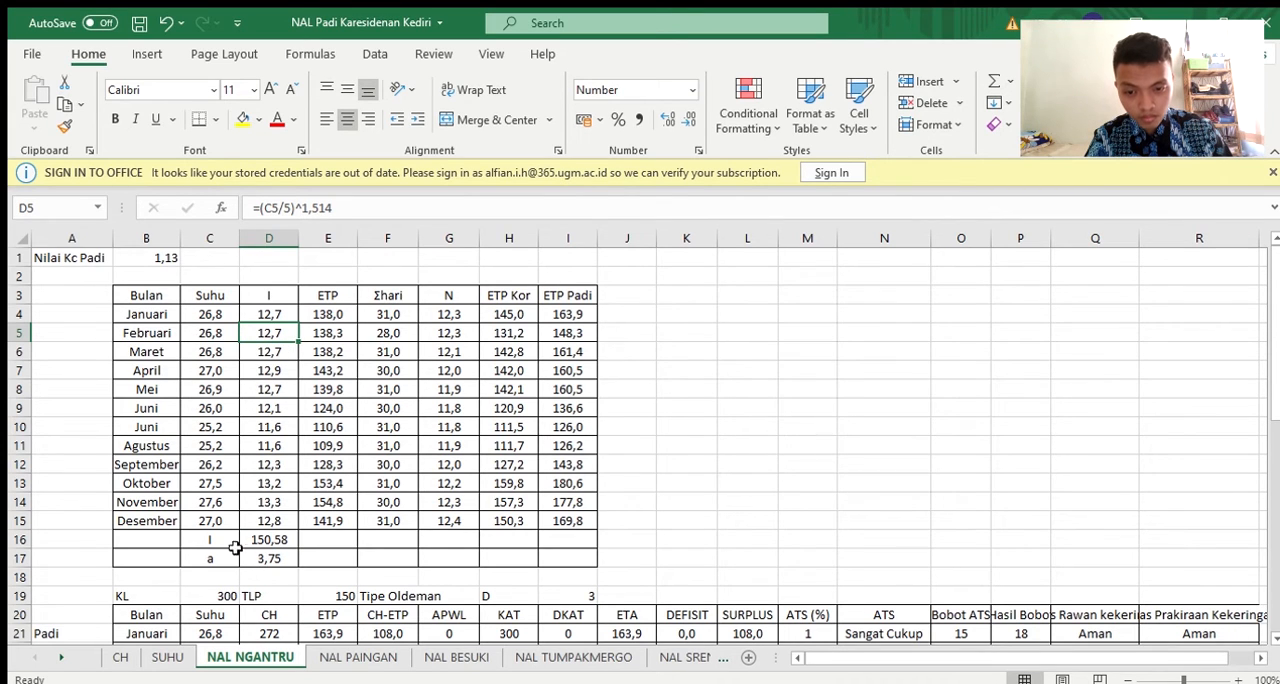
# Examine which cells the January ETP formula in E4 refers to, without editing it
pyautogui.click(340, 313)
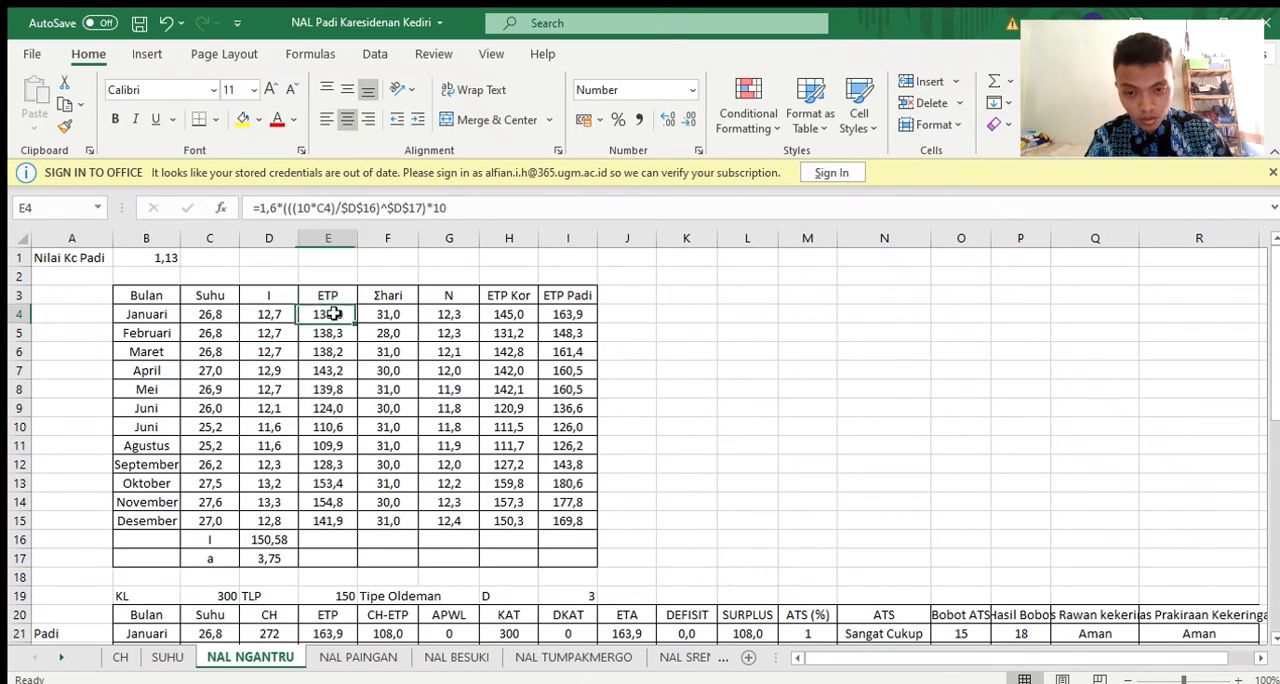
pyautogui.click(495, 207)
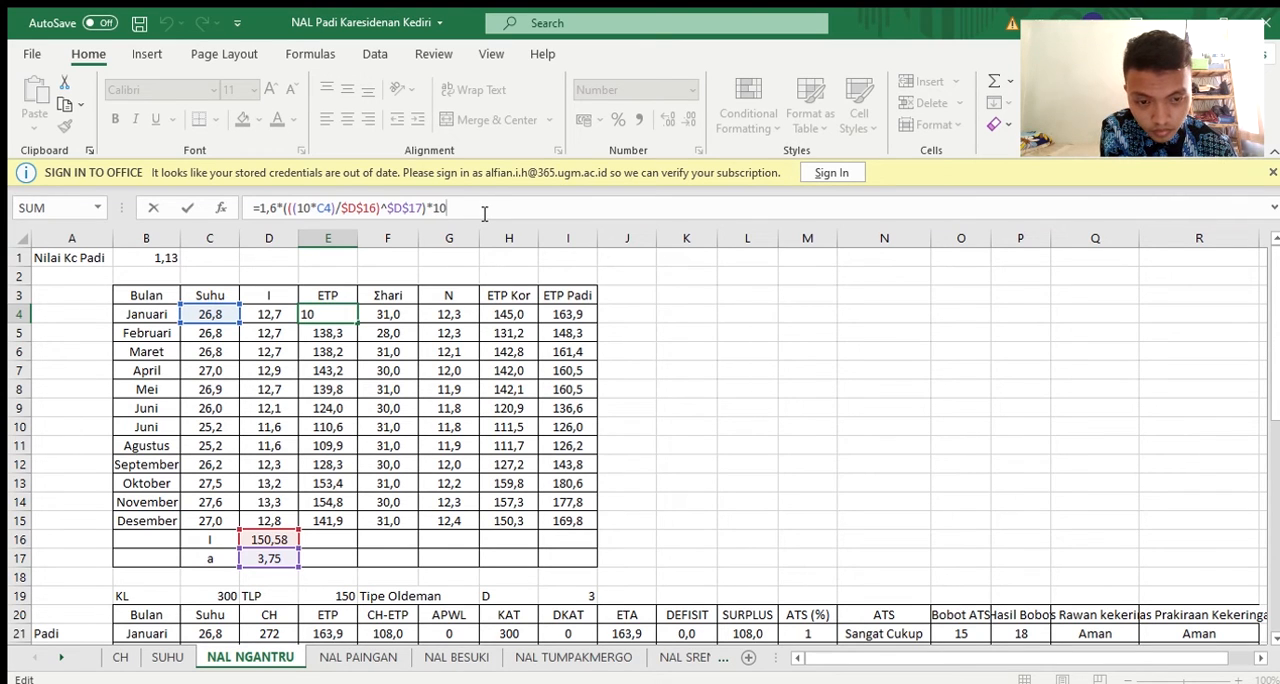
pyautogui.press('Return')
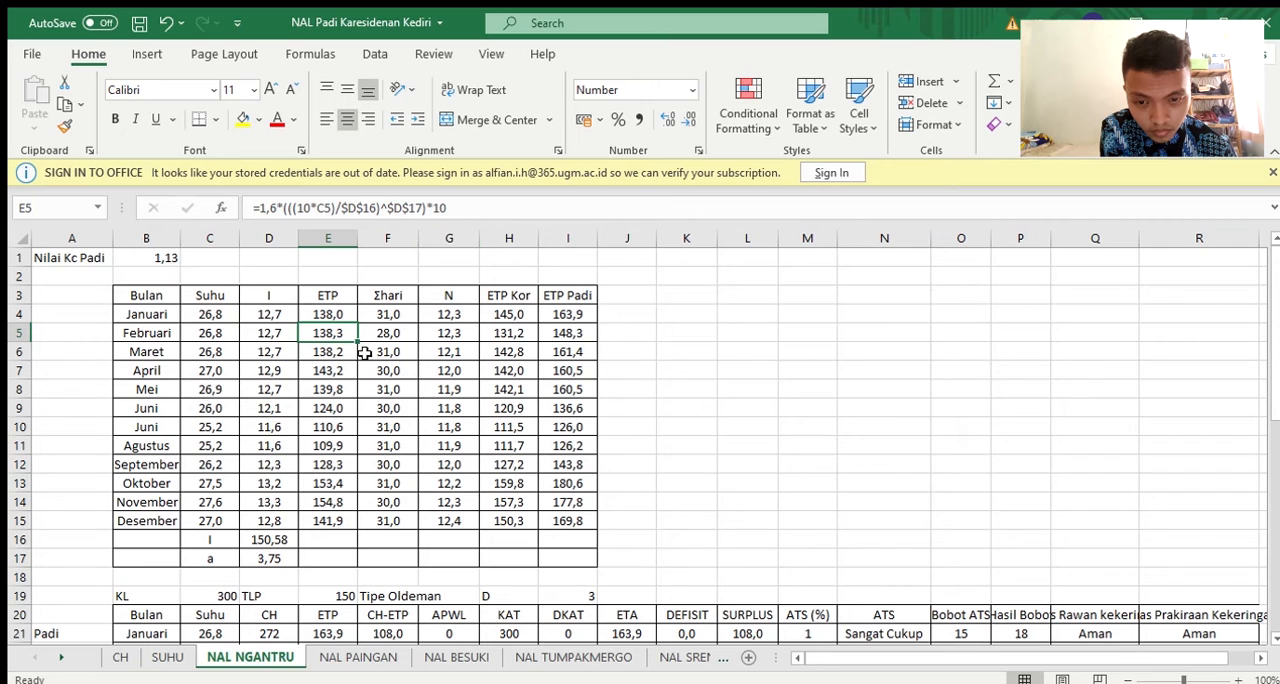
# Examine the formula for the constant a in D17 and its reference to the total heat index, without editing it
pyautogui.click(272, 558)
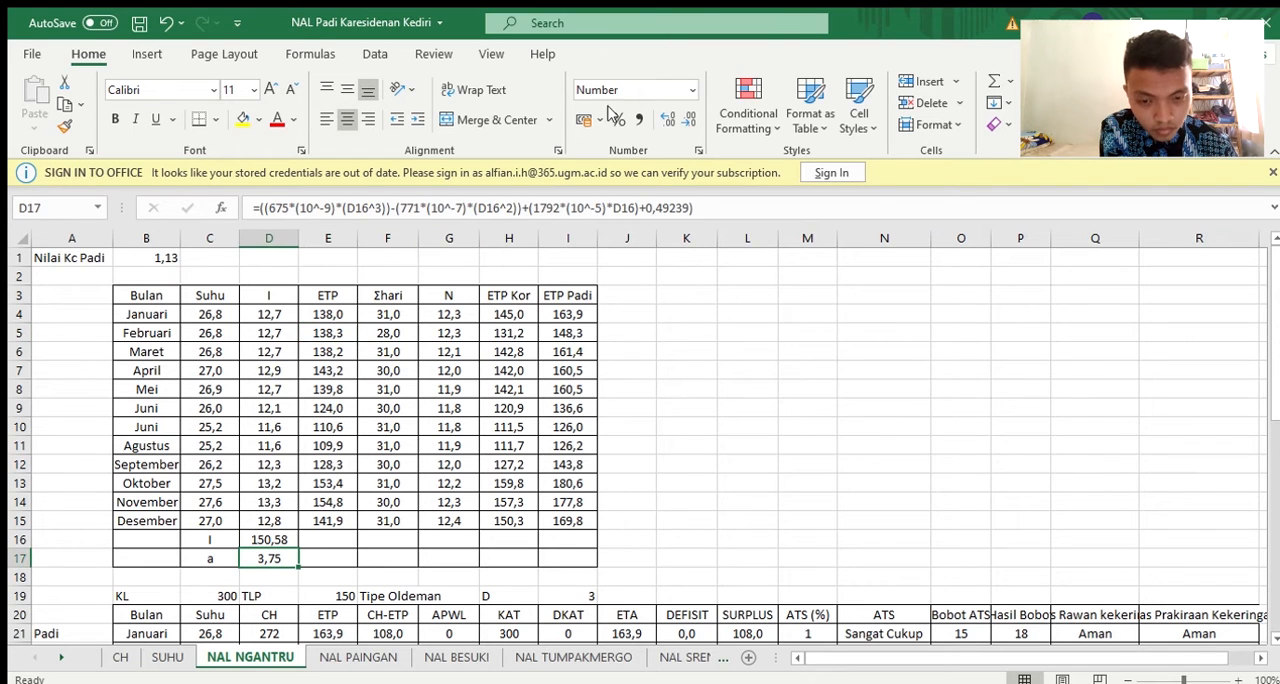
pyautogui.click(704, 207)
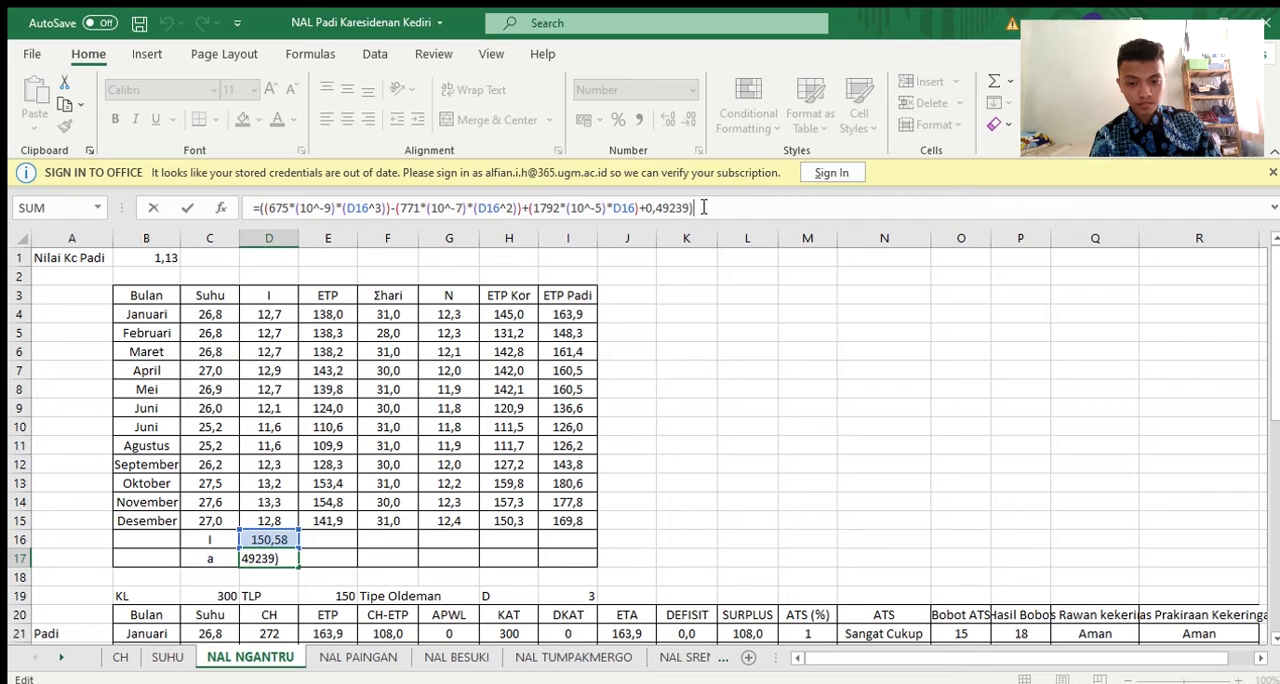
pyautogui.press('Return')
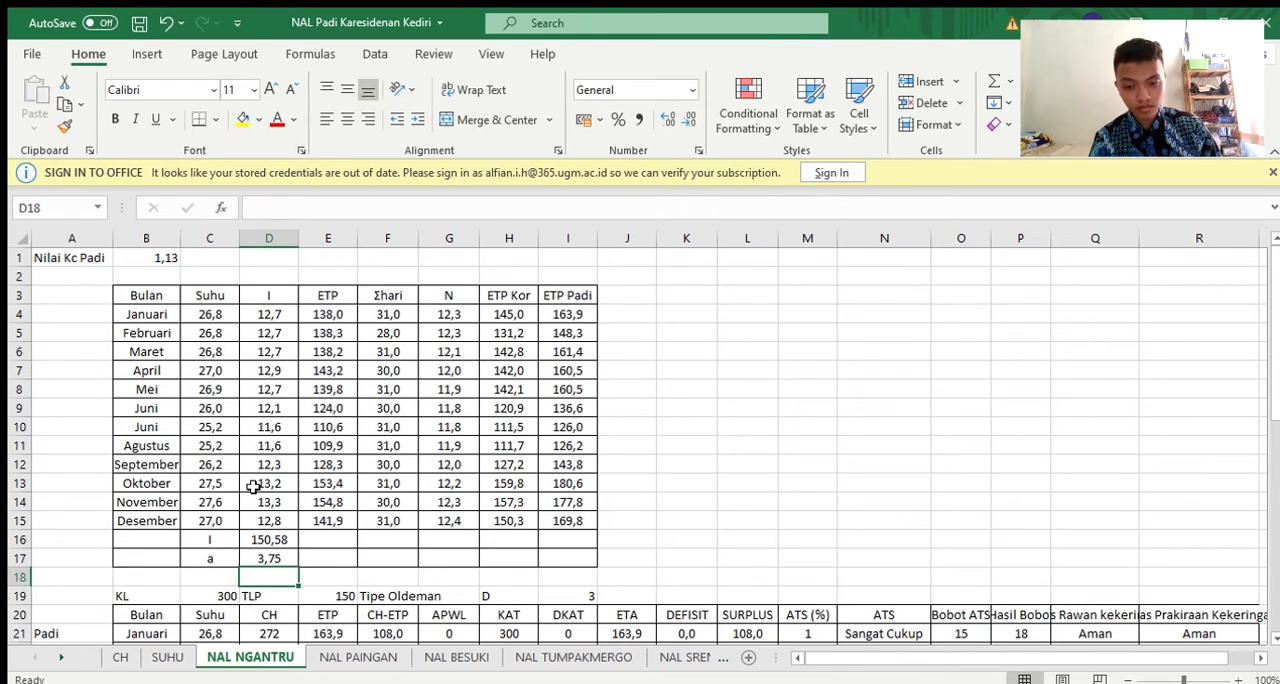
pyautogui.click(286, 558)
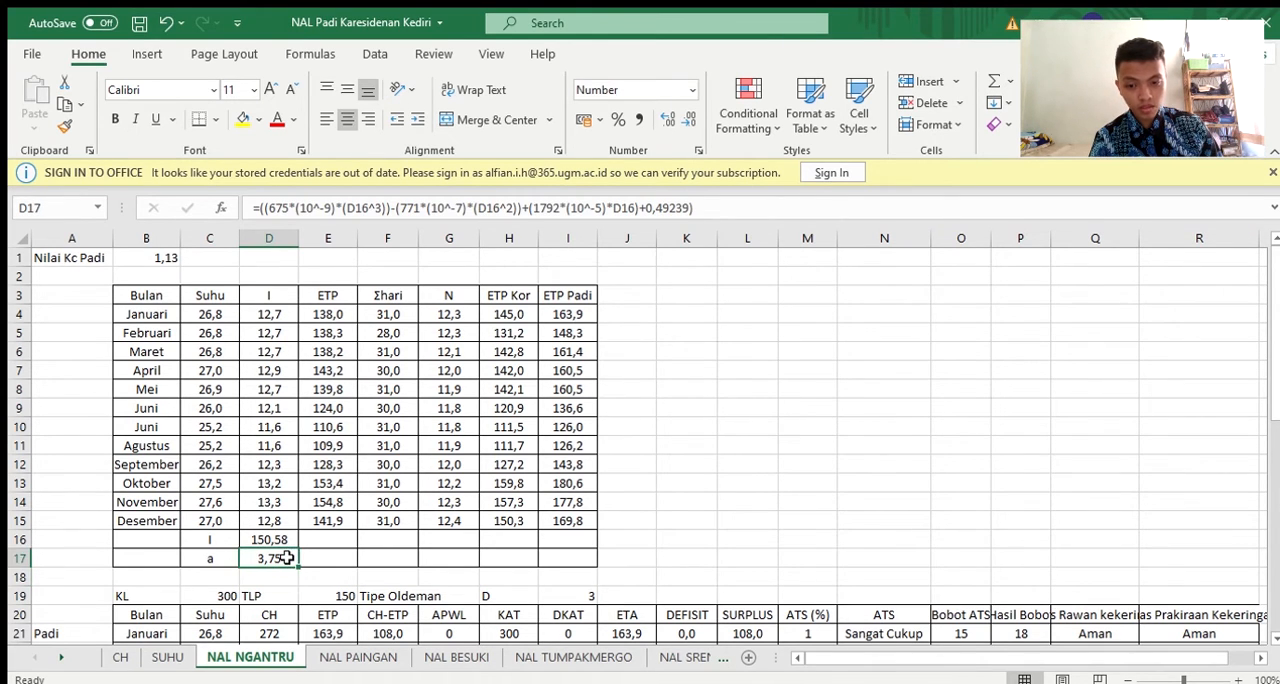
pyautogui.click(704, 208)
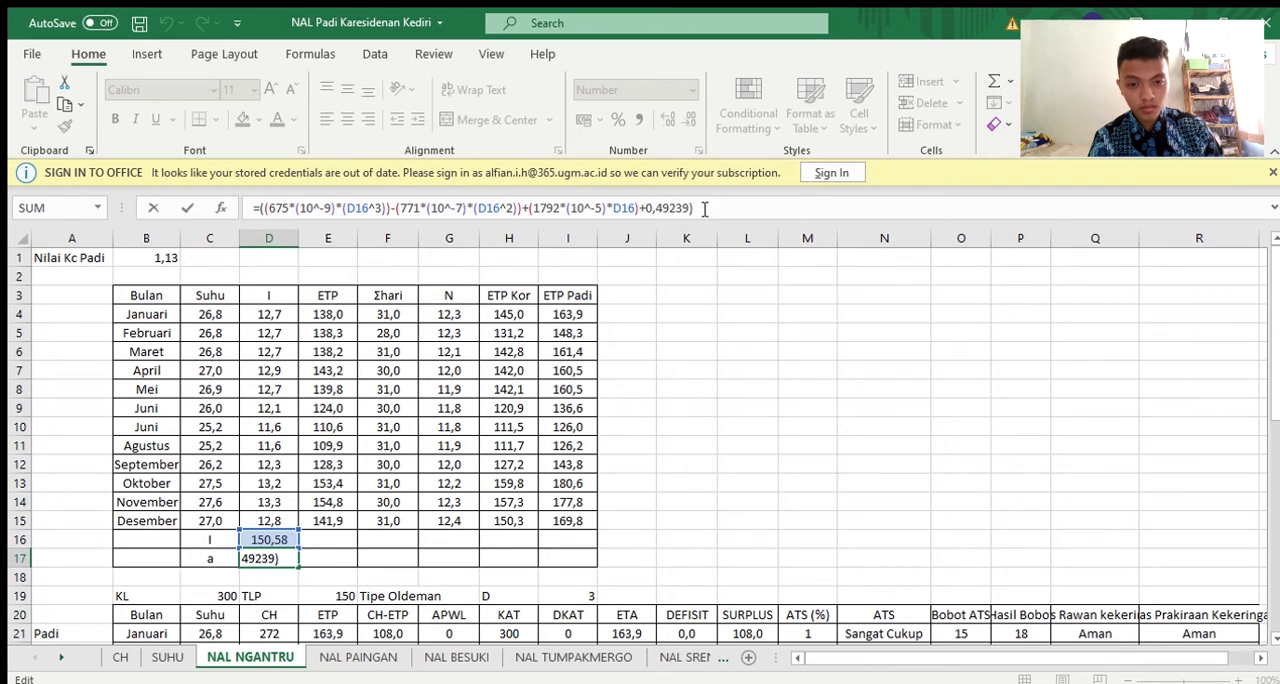
pyautogui.press('Return')
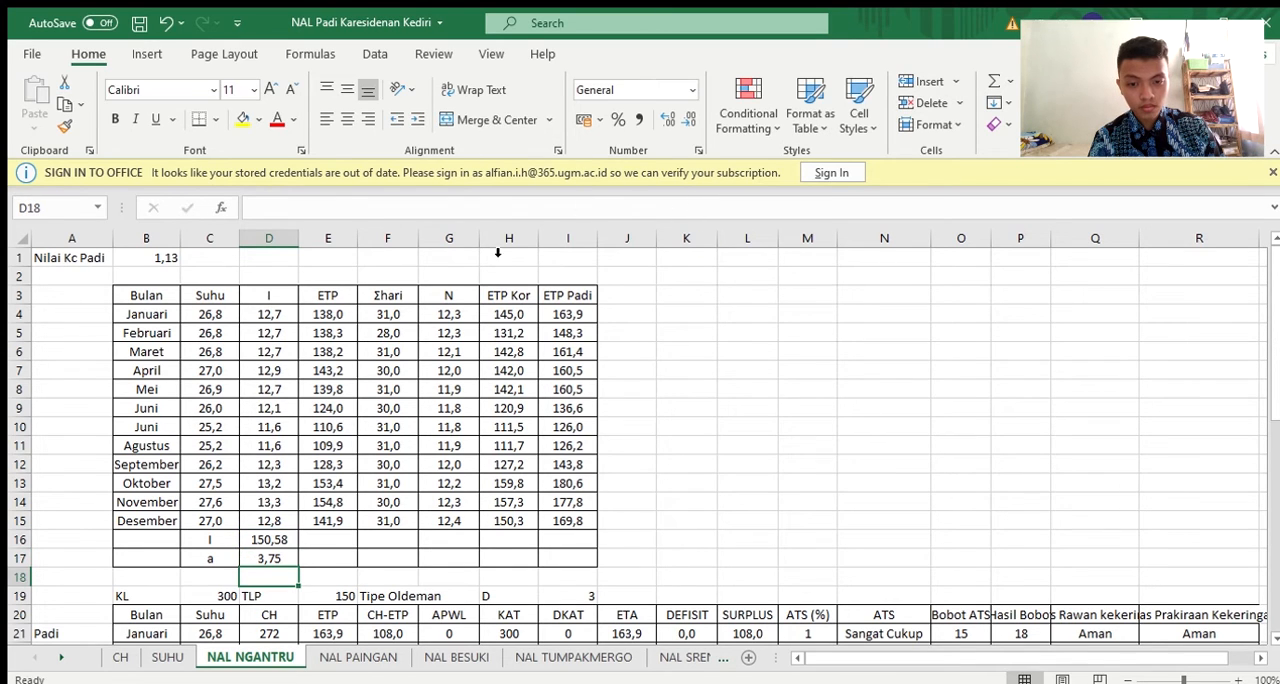
# Review the January ETP formula in E4 again, tracing its temperature, I and a references
pyautogui.click(330, 318)
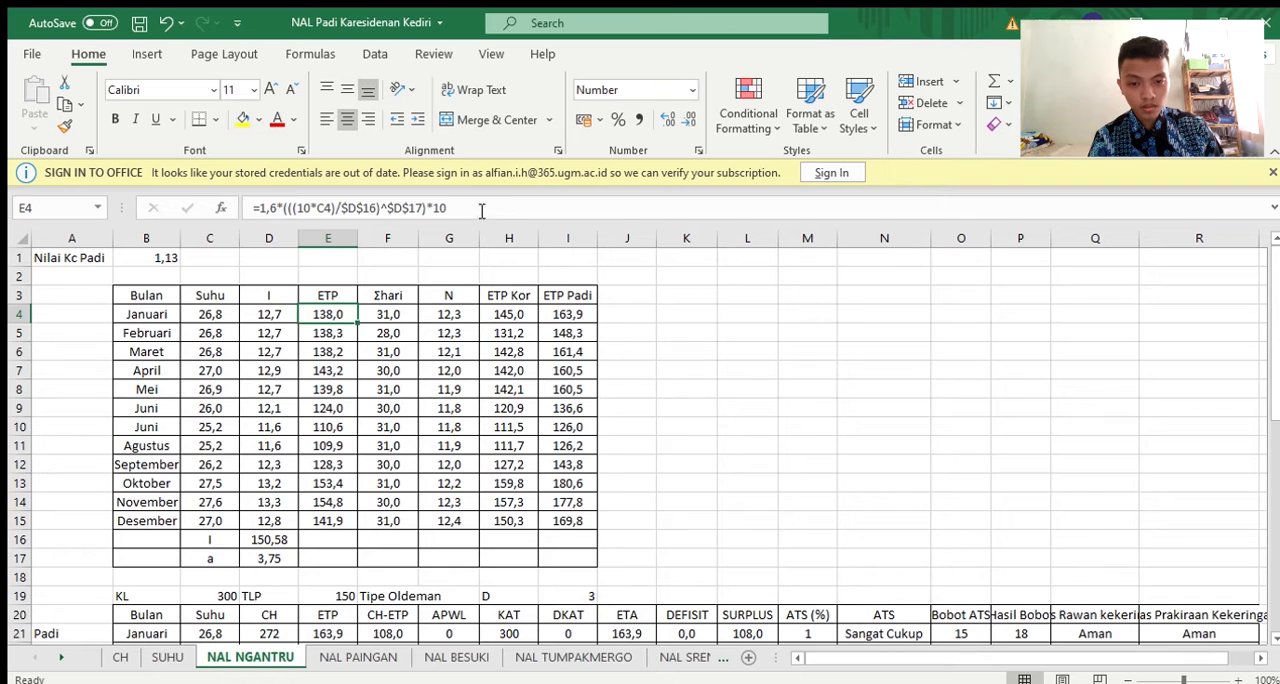
pyautogui.click(474, 202)
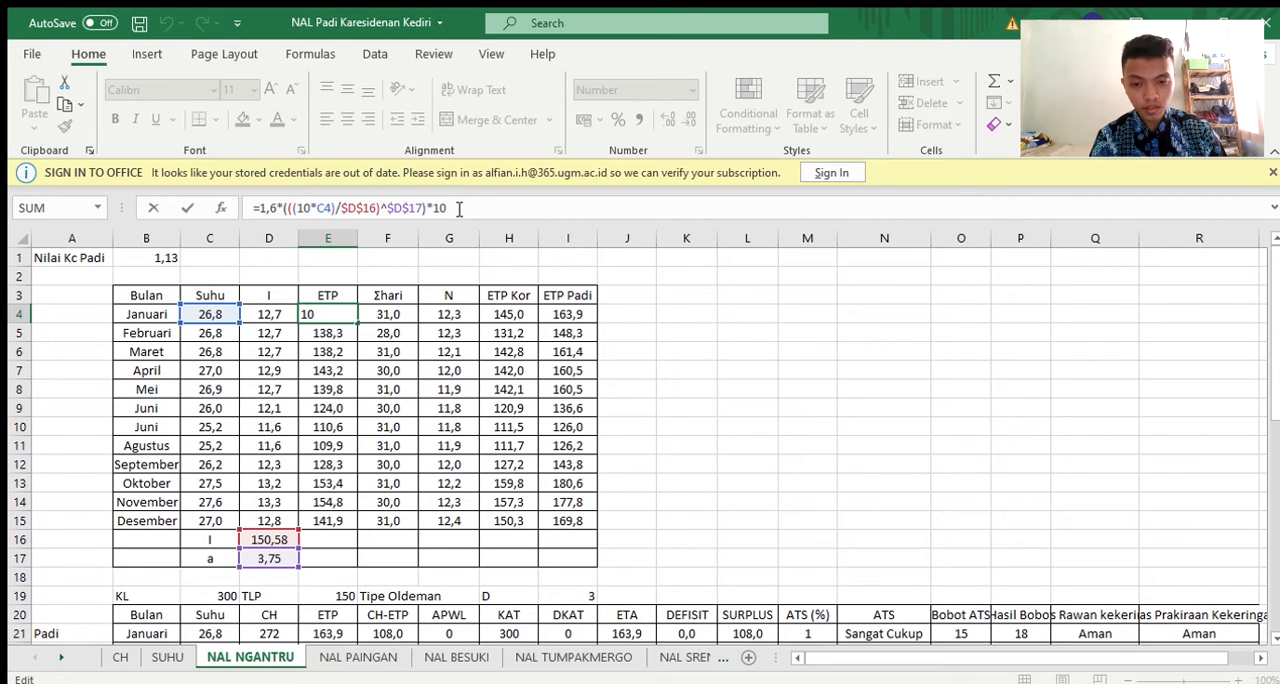
pyautogui.press('Return')
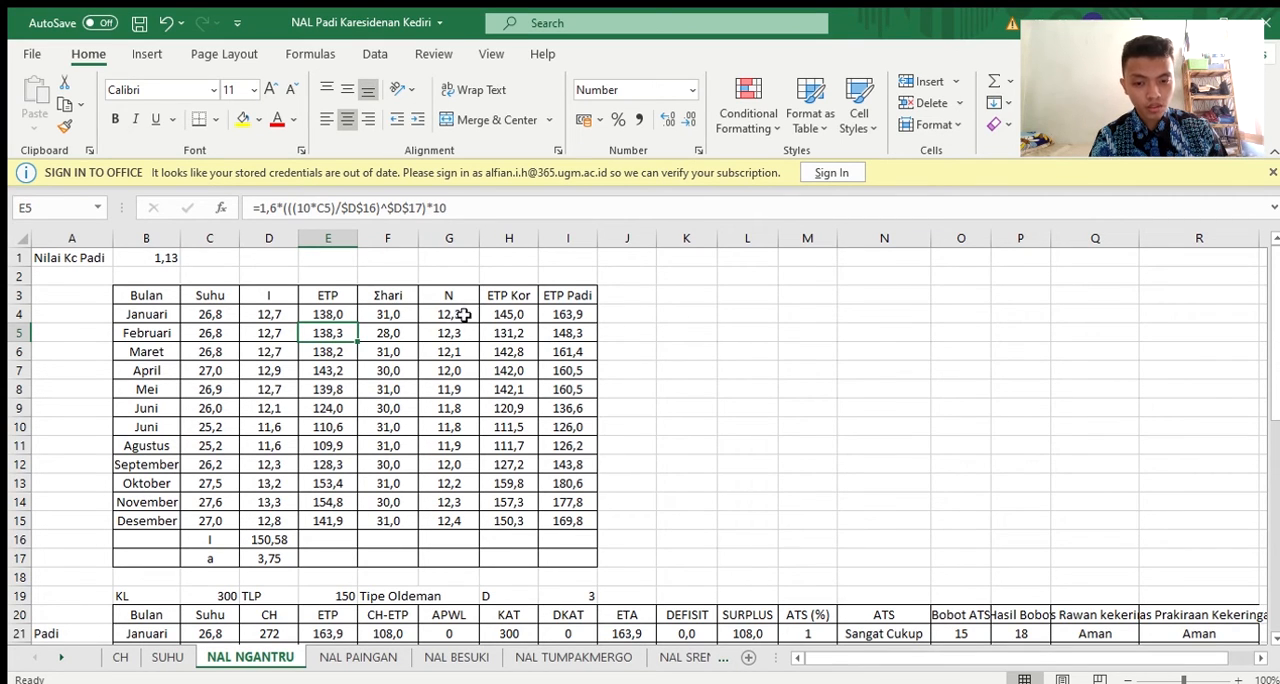
# Check January's N and ETP Kor cells, and trace the references of the ETP Padi formula in I4
pyautogui.click(463, 318)
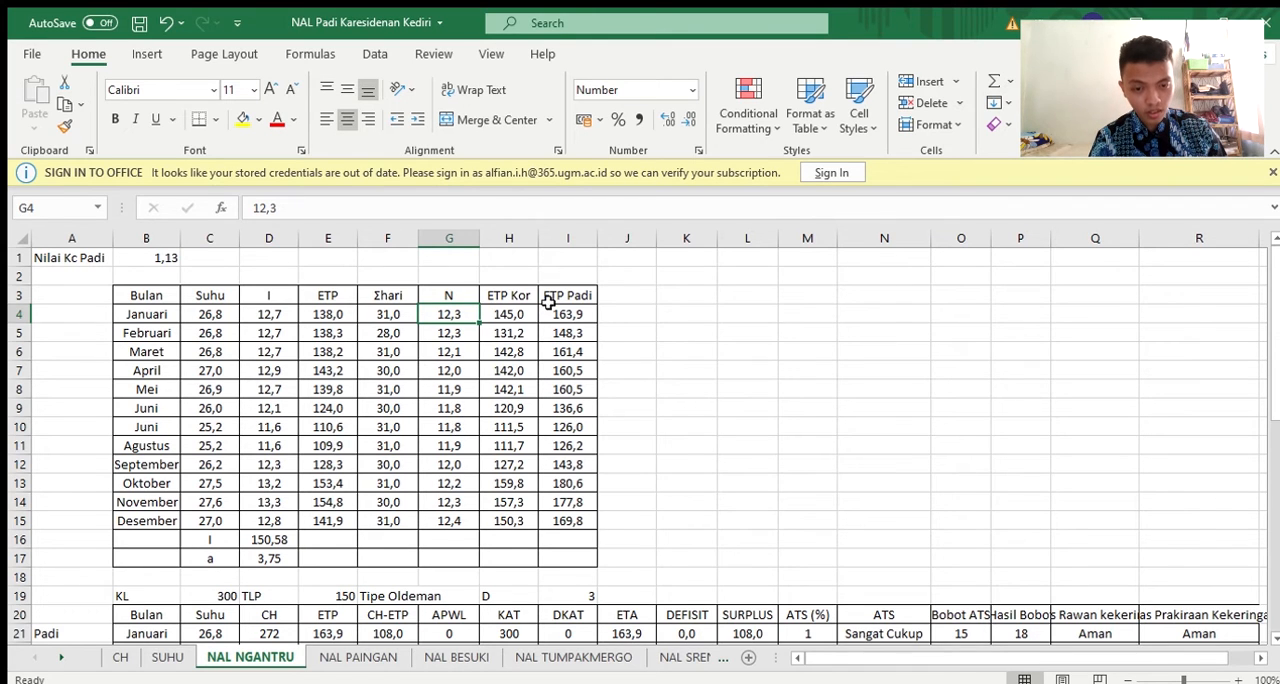
pyautogui.click(519, 315)
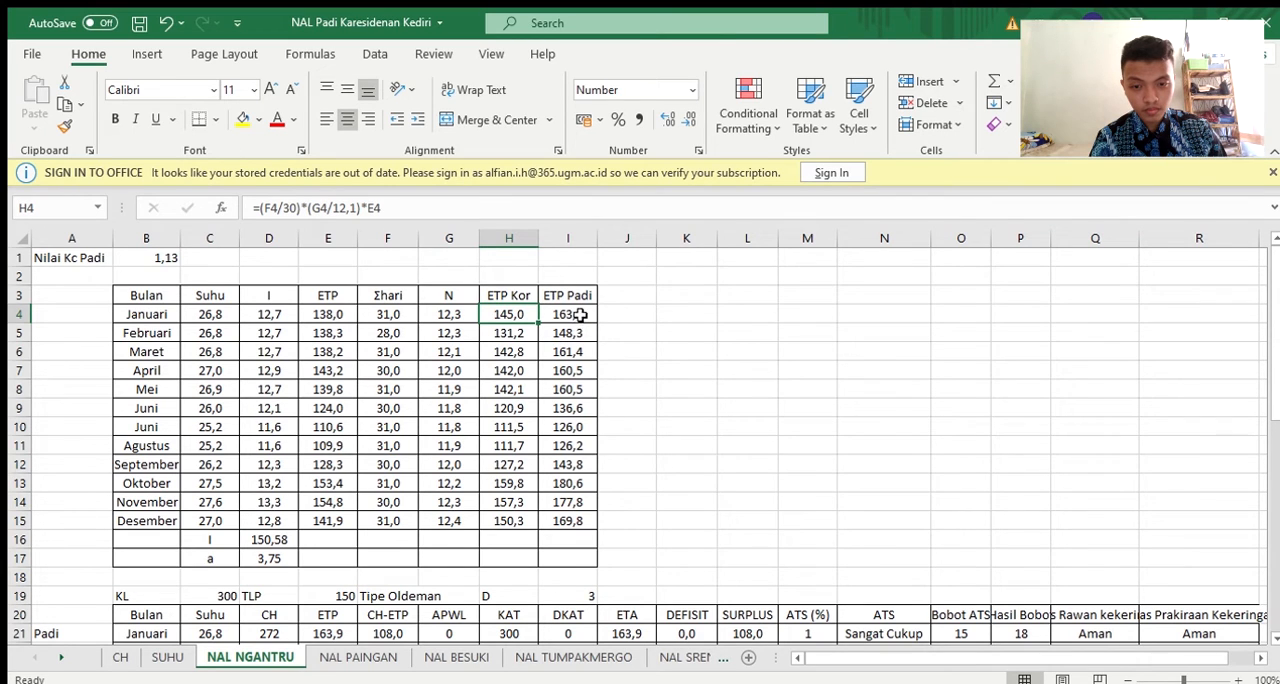
pyautogui.click(568, 318)
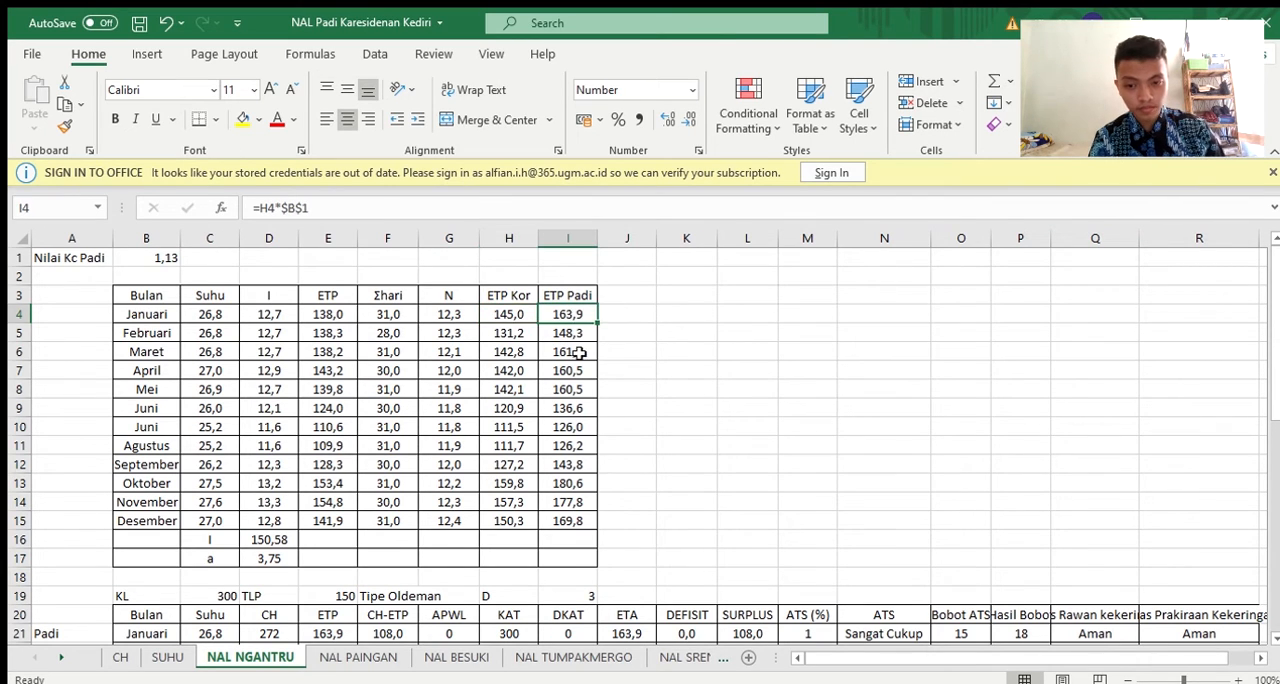
pyautogui.click(560, 208)
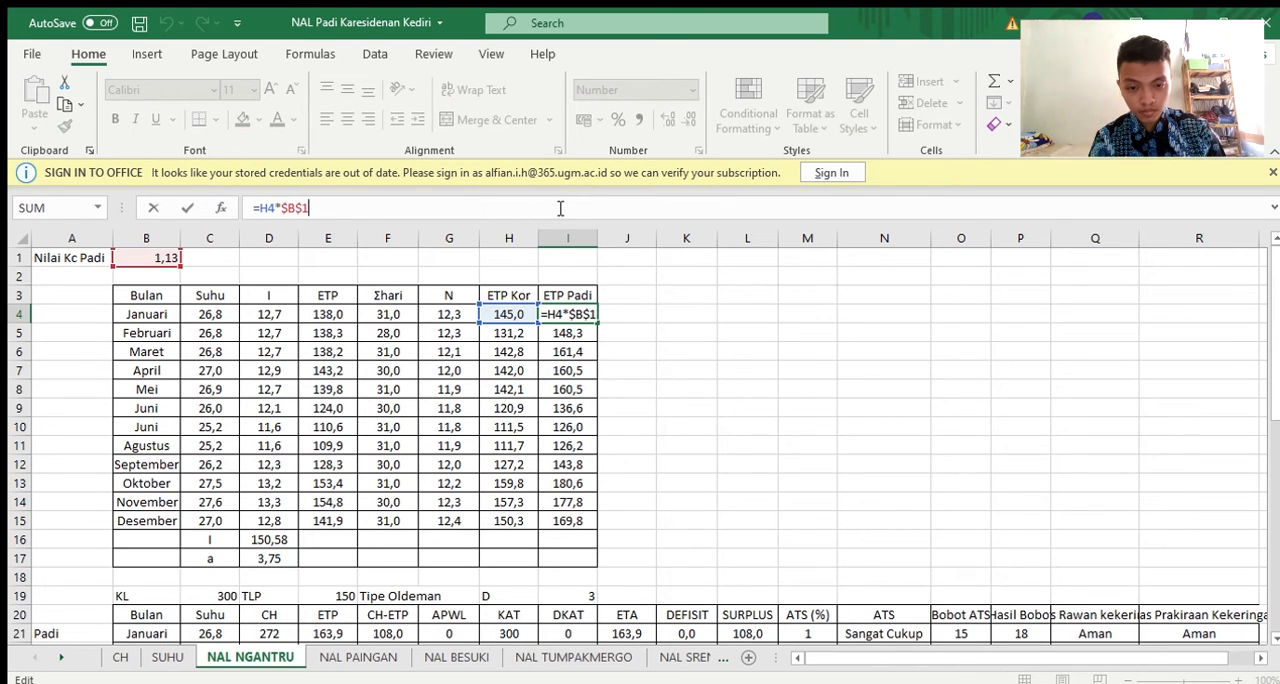
pyautogui.press('Return')
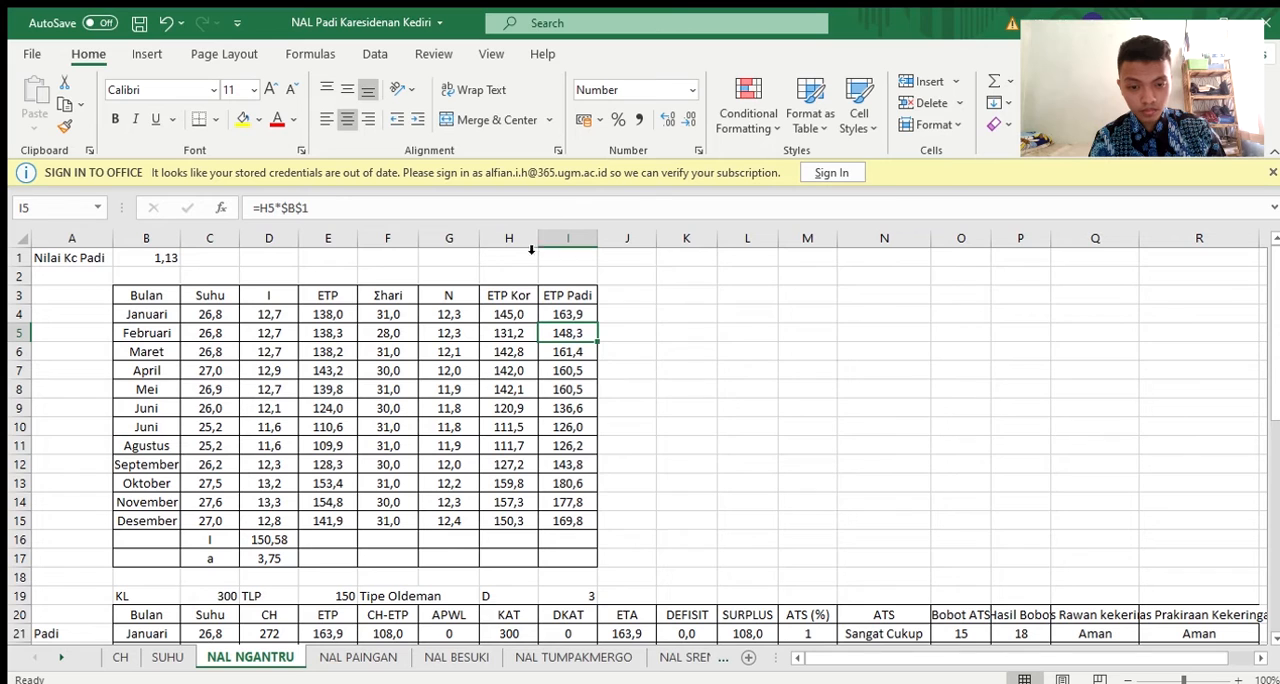
# Examine the January ETP Kor formula in H4 and its references to the ETP, Σhari and N columns
pyautogui.click(500, 314)
pyautogui.click(388, 207)
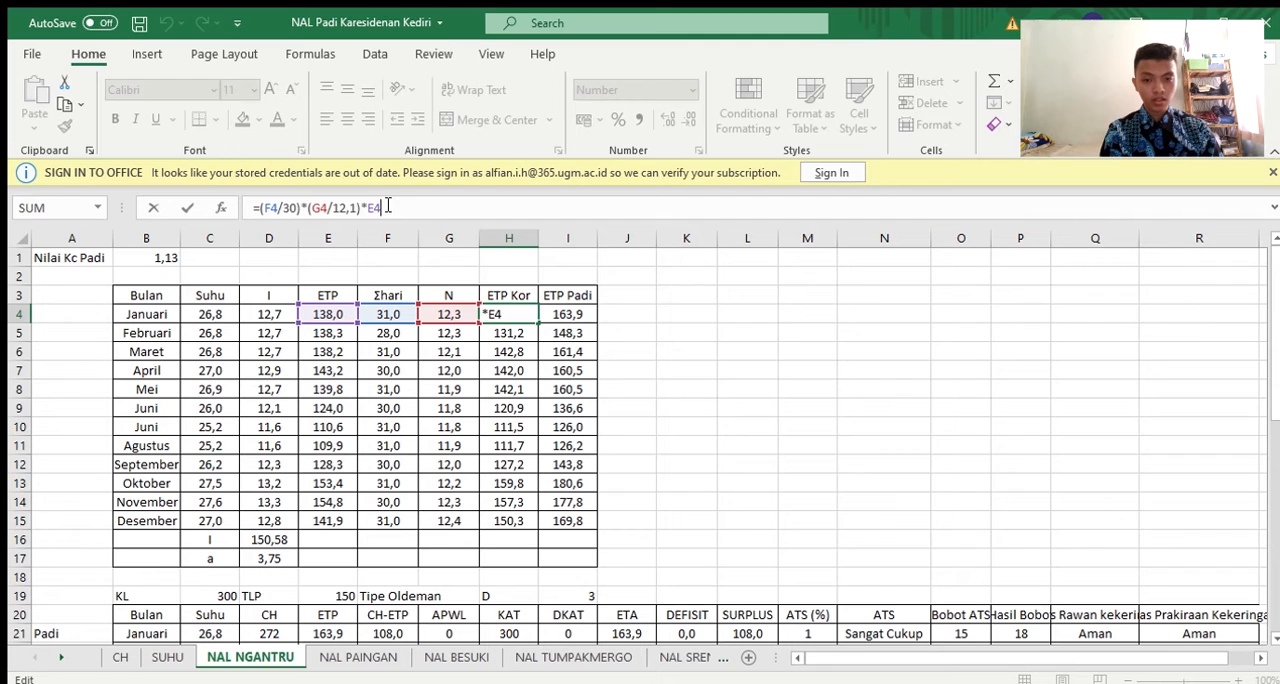
pyautogui.press('Return')
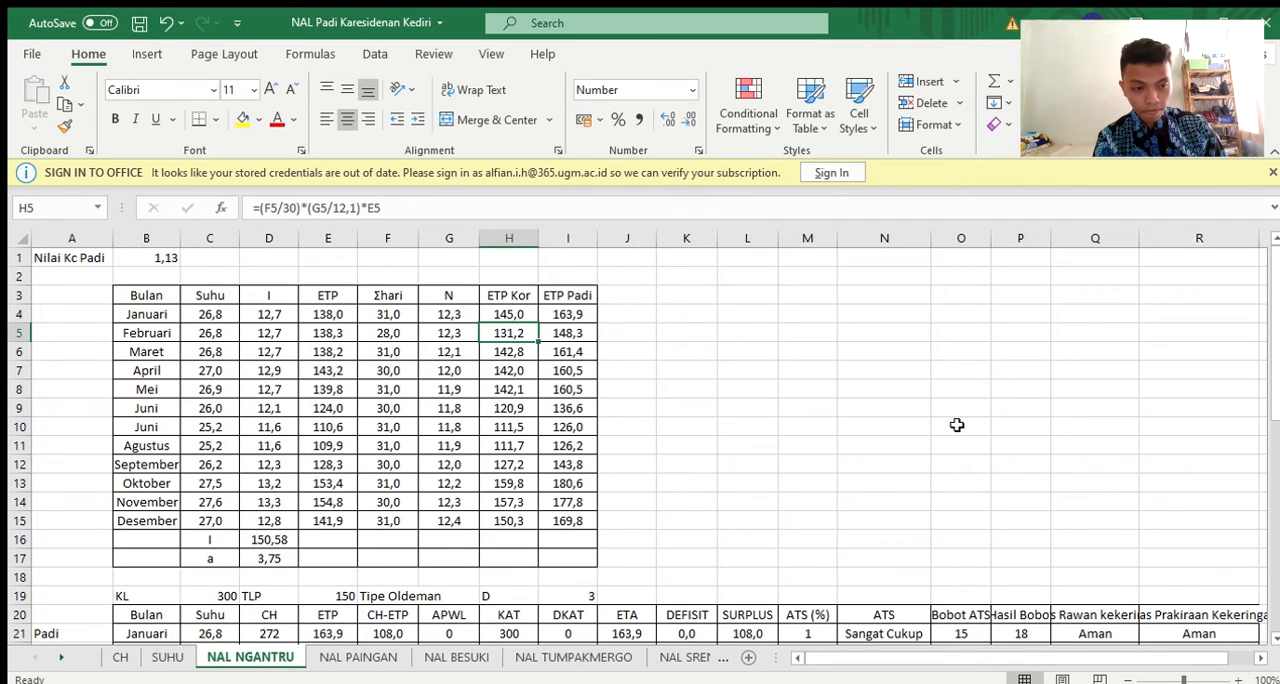
# Examine the May DKAT formula in I25 of the Padi water balance table and trace its KAT references
pyautogui.scroll(-4, 1272, 637)
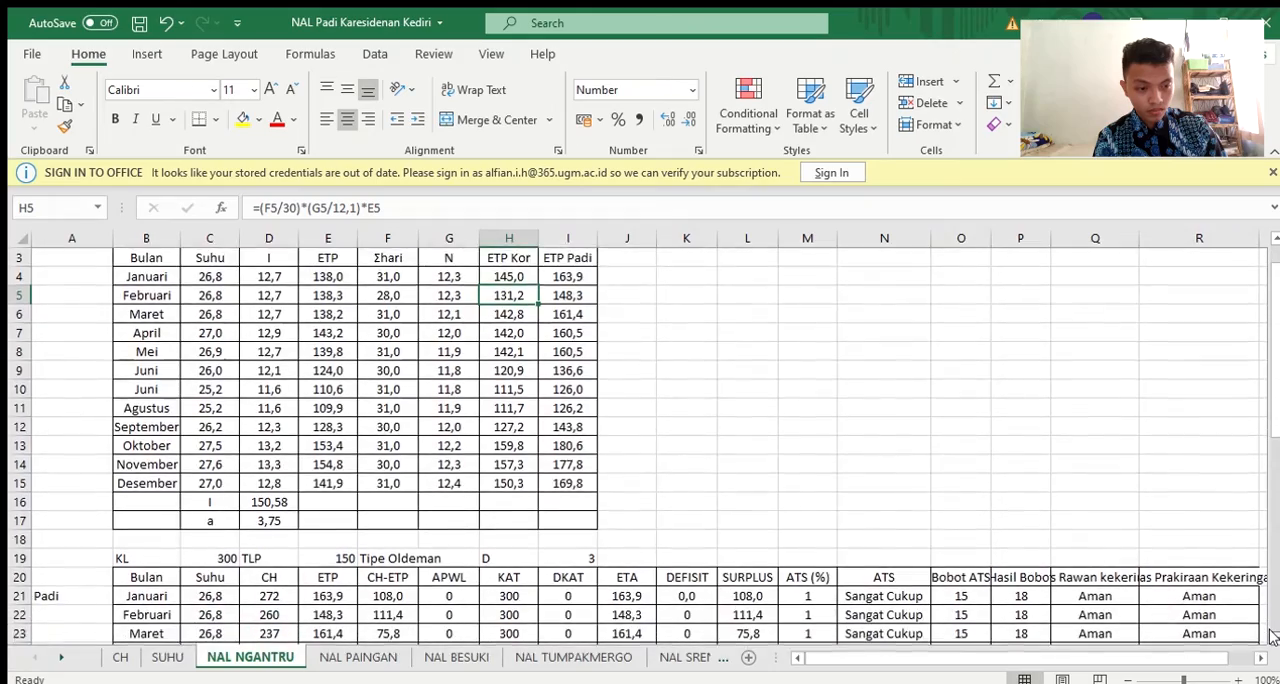
pyautogui.scroll(-1, 1272, 637)
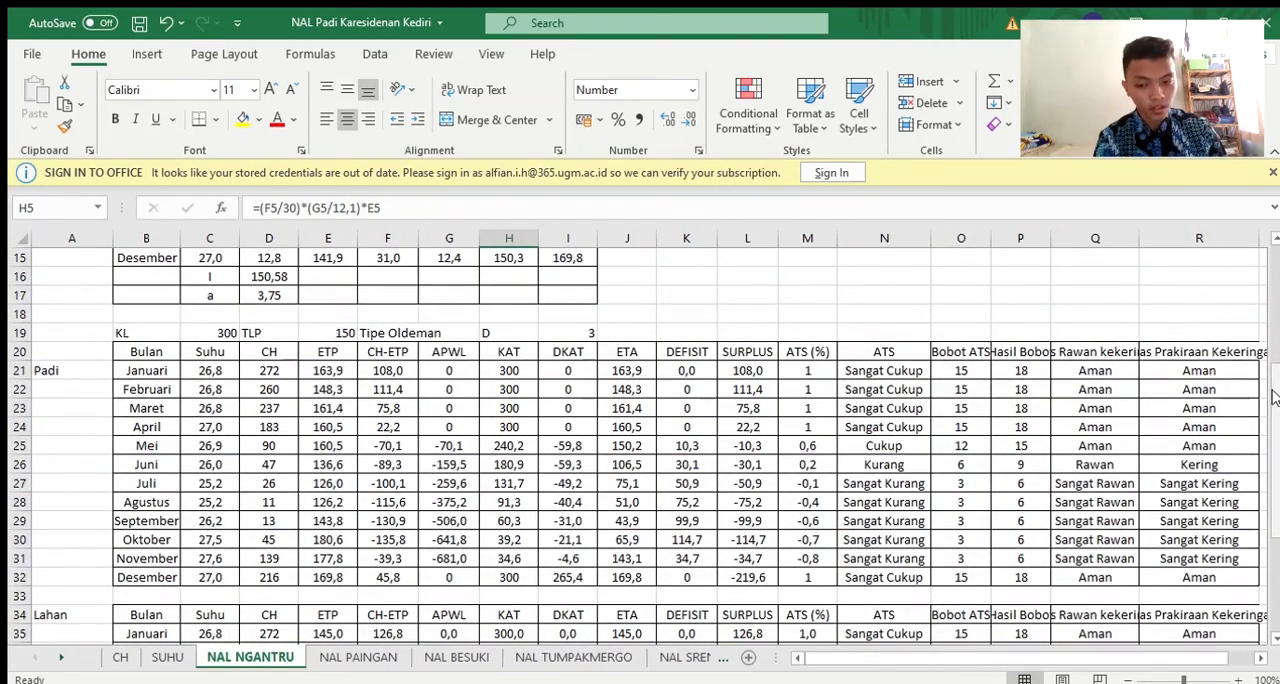
pyautogui.moveTo(1276, 398); pyautogui.dragTo(1278, 422)
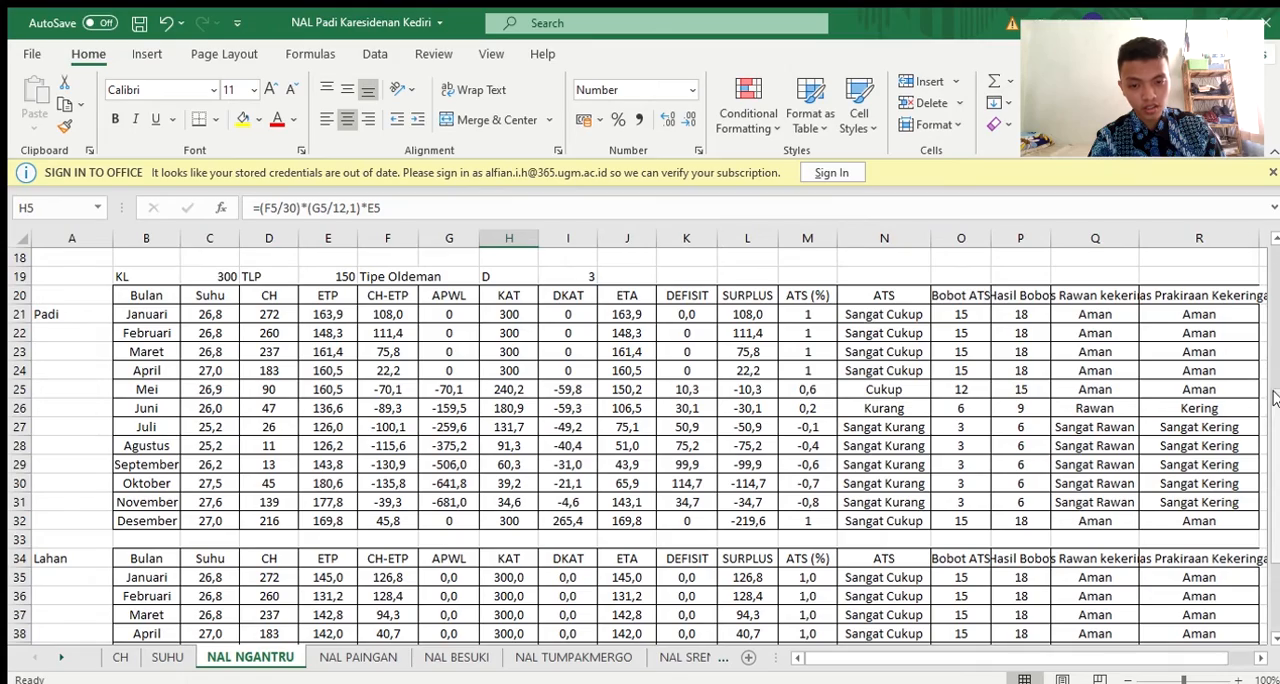
pyautogui.moveTo(1275, 399); pyautogui.dragTo(1275, 416)
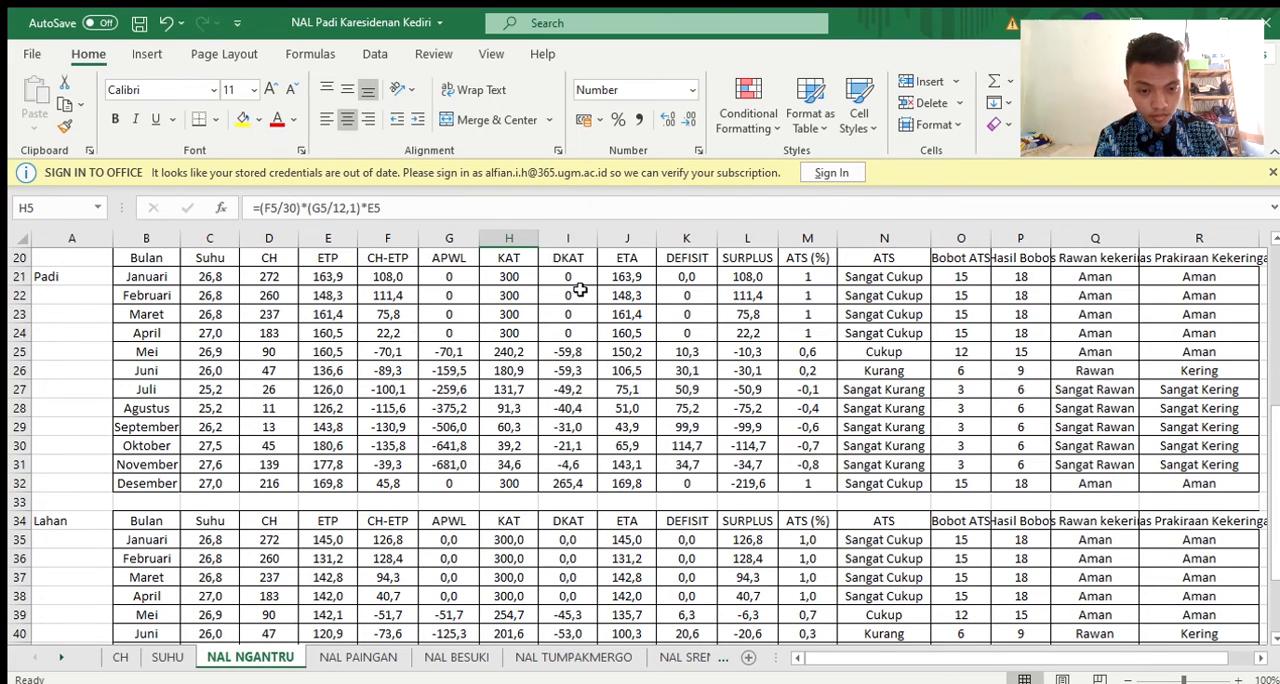
pyautogui.click(585, 352)
pyautogui.click(445, 216)
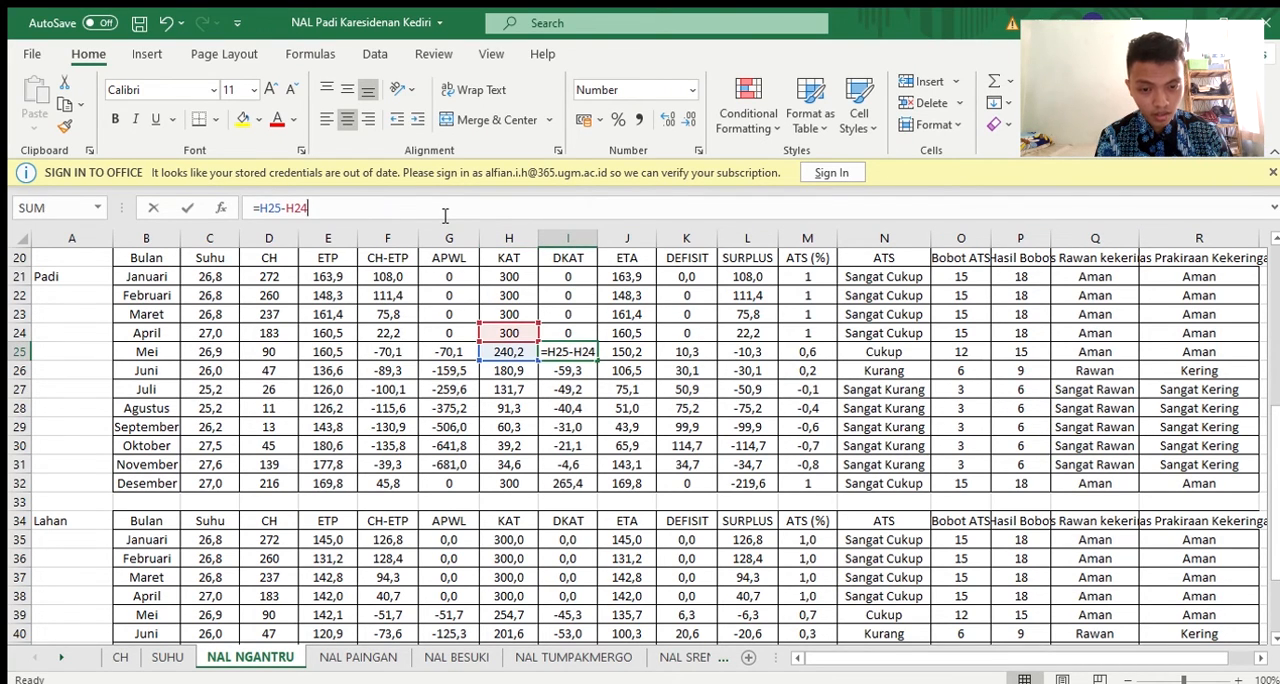
pyautogui.press('Return')
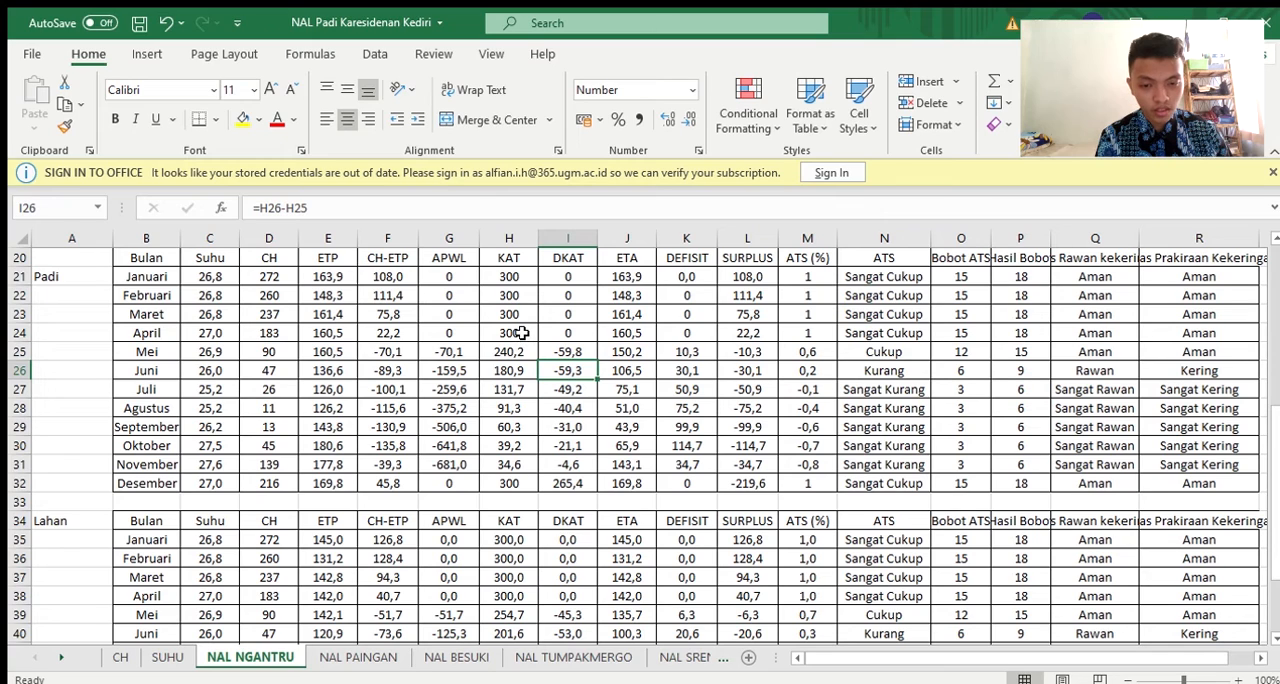
# Check the April and May KAT formulas in H24 and H25, and trace the December DKAT formula in I32
pyautogui.click(521, 332)
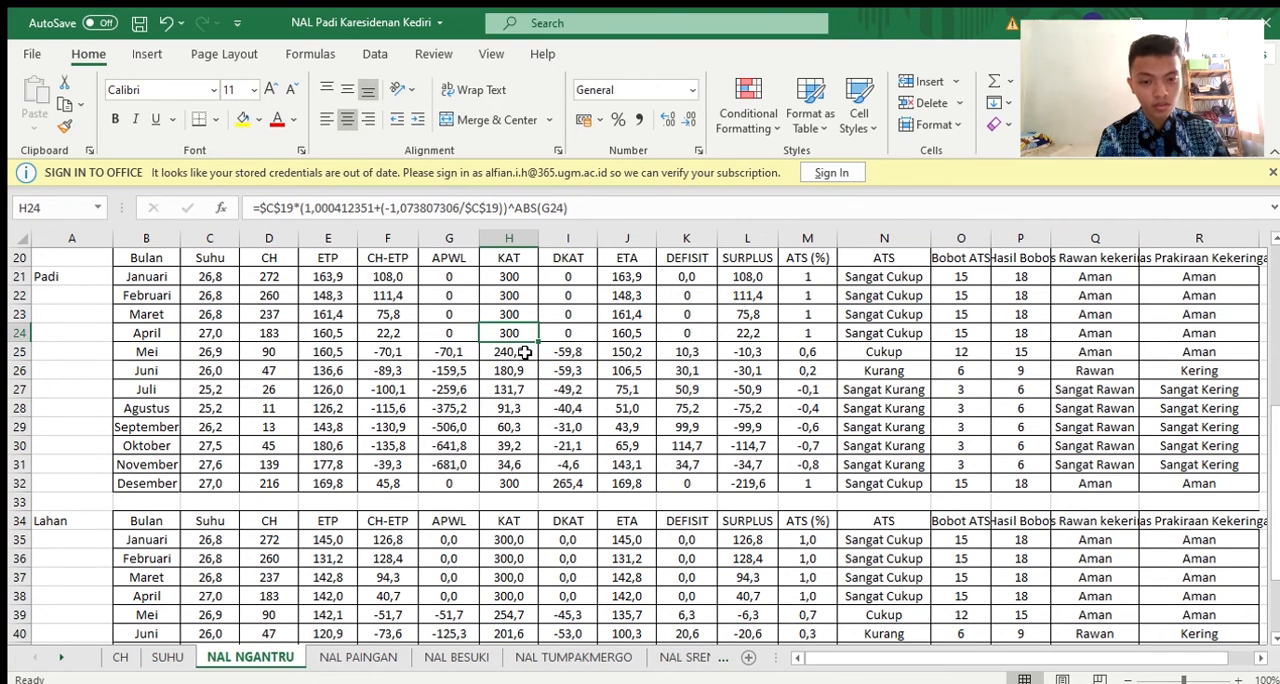
pyautogui.click(525, 356)
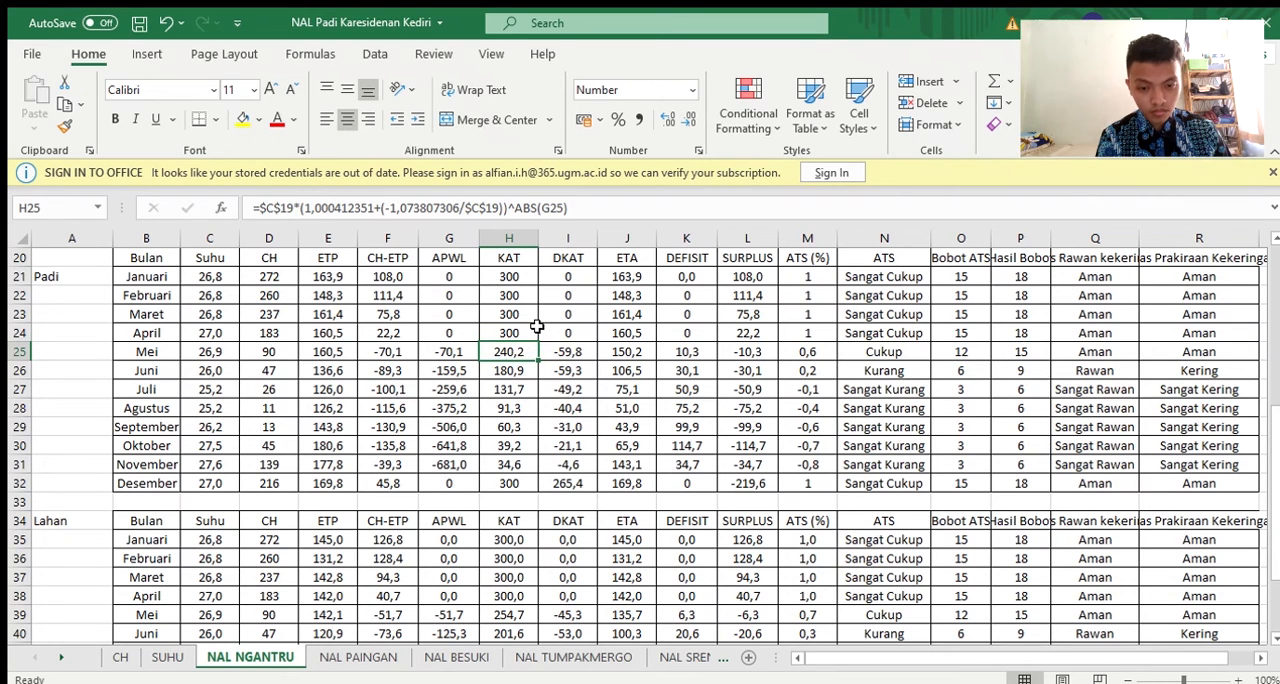
pyautogui.click(560, 488)
pyautogui.click(526, 207)
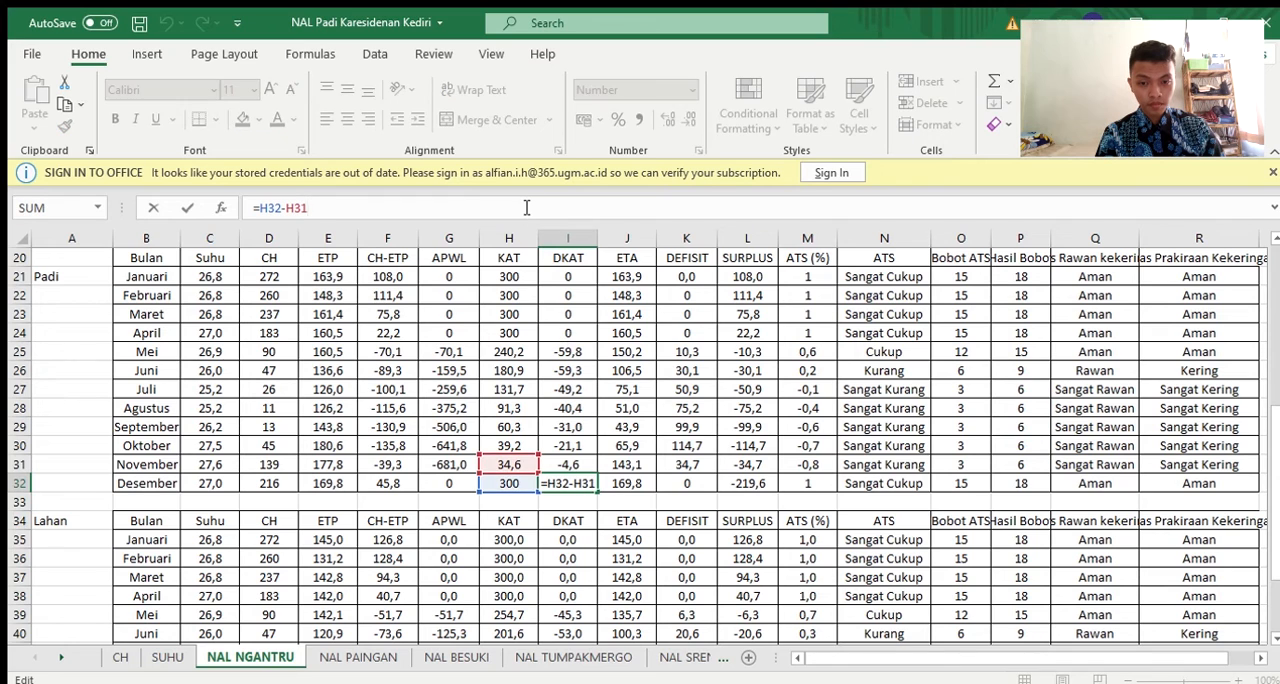
pyautogui.press('Return')
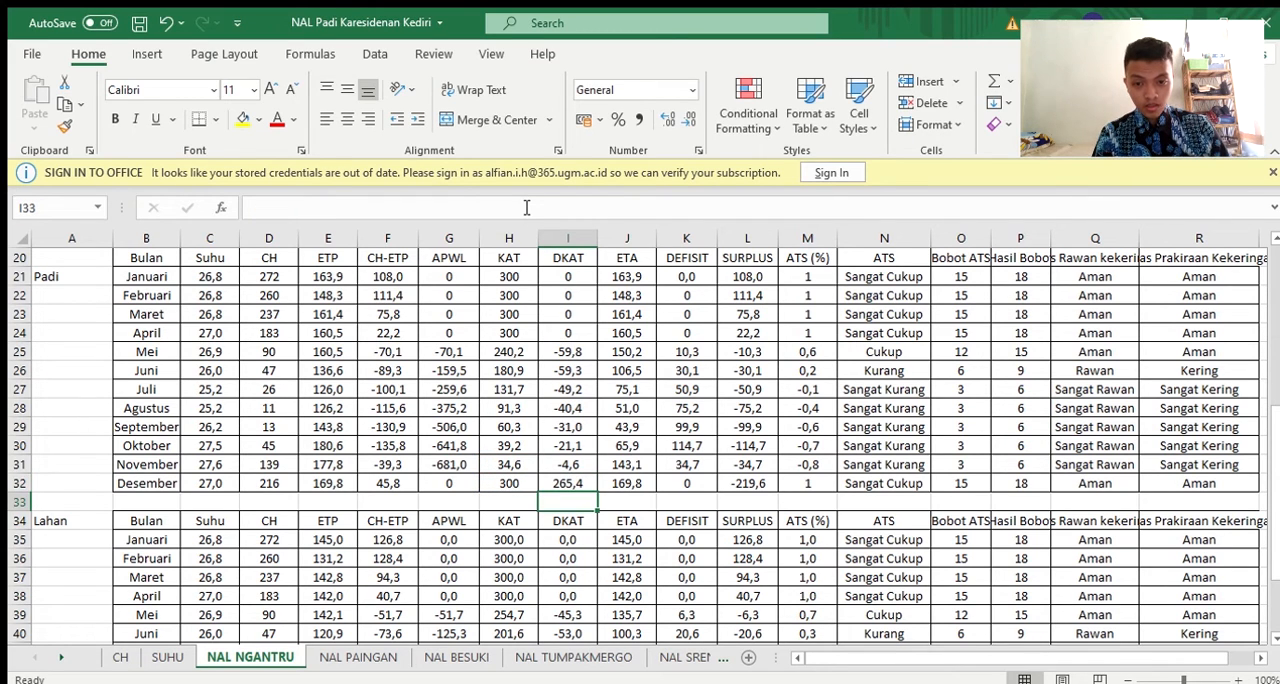
# Examine the January ETA formula in J21 and trace its references to the CH, ETP and DKAT columns
pyautogui.click(636, 279)
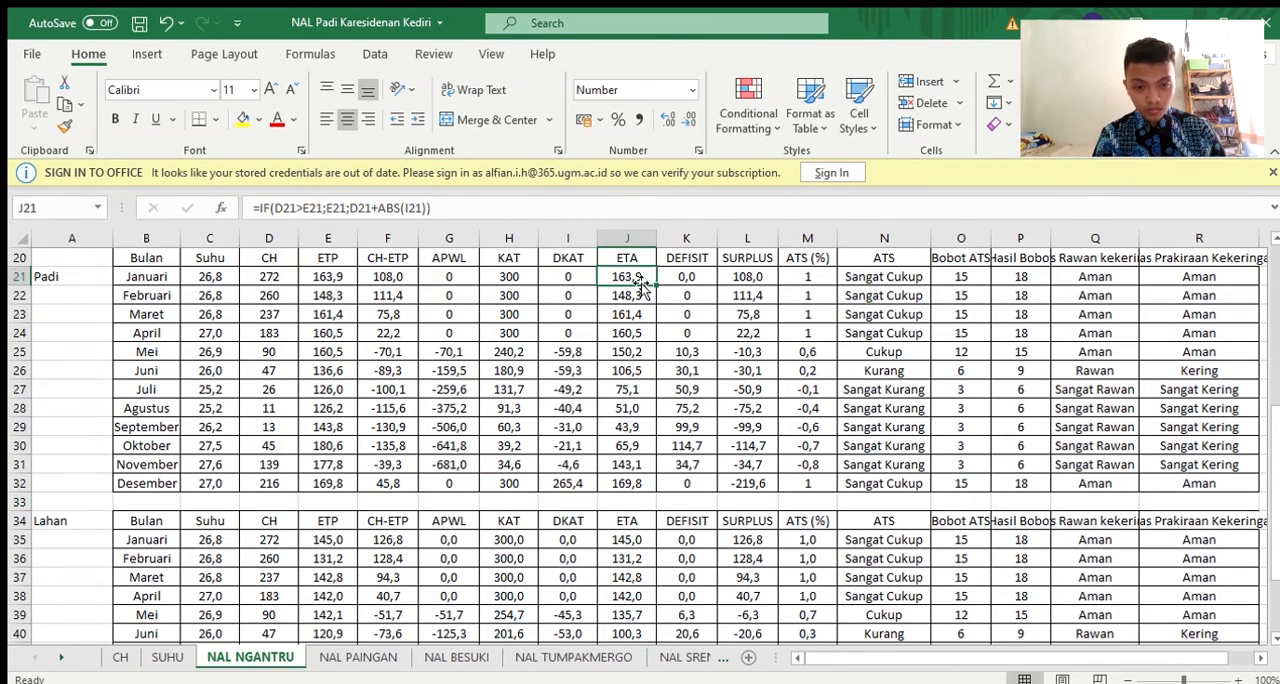
pyautogui.click(541, 208)
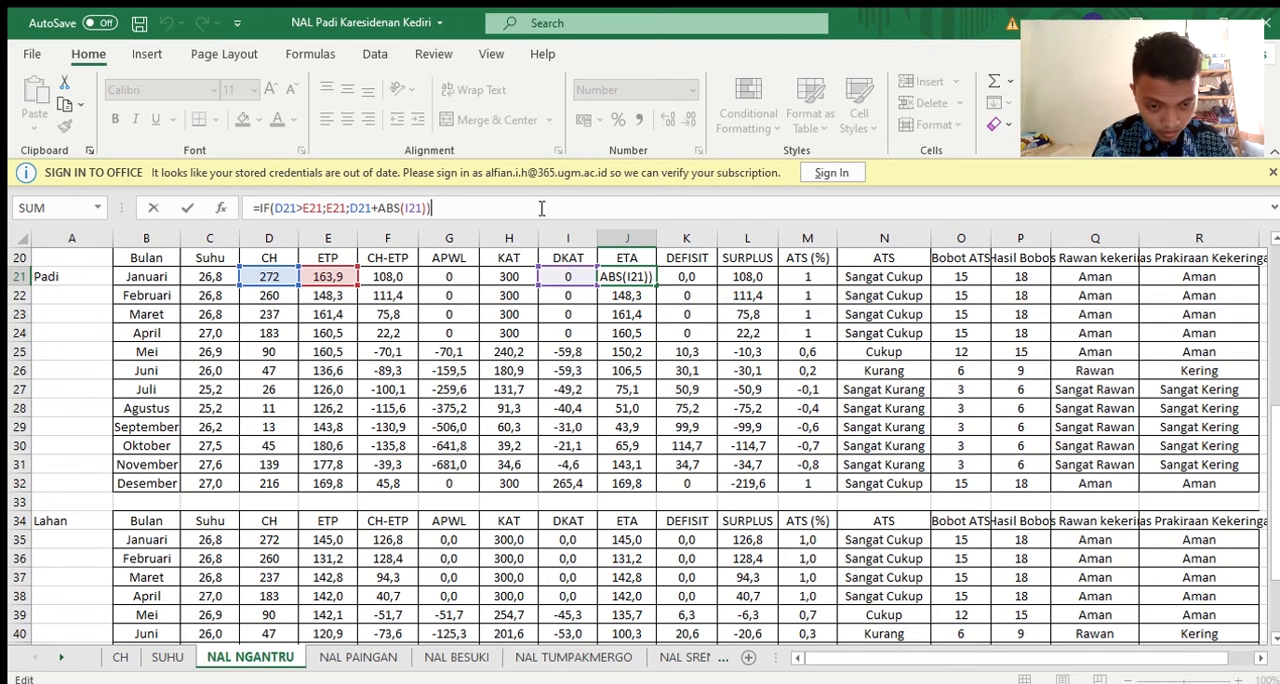
pyautogui.press('Return')
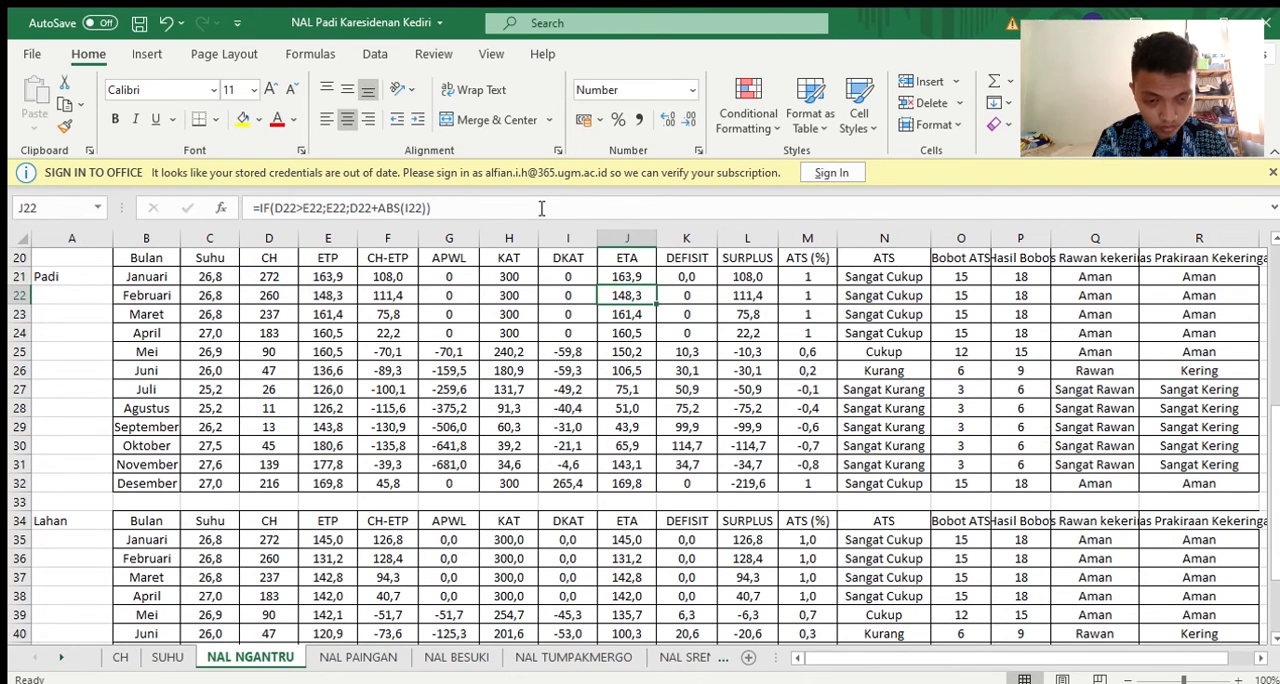
# Compare the ETA formulas in the Padi table month by month from January to May
pyautogui.press('Down')
pyautogui.press('Down')
pyautogui.press('Down')
pyautogui.press('Down')
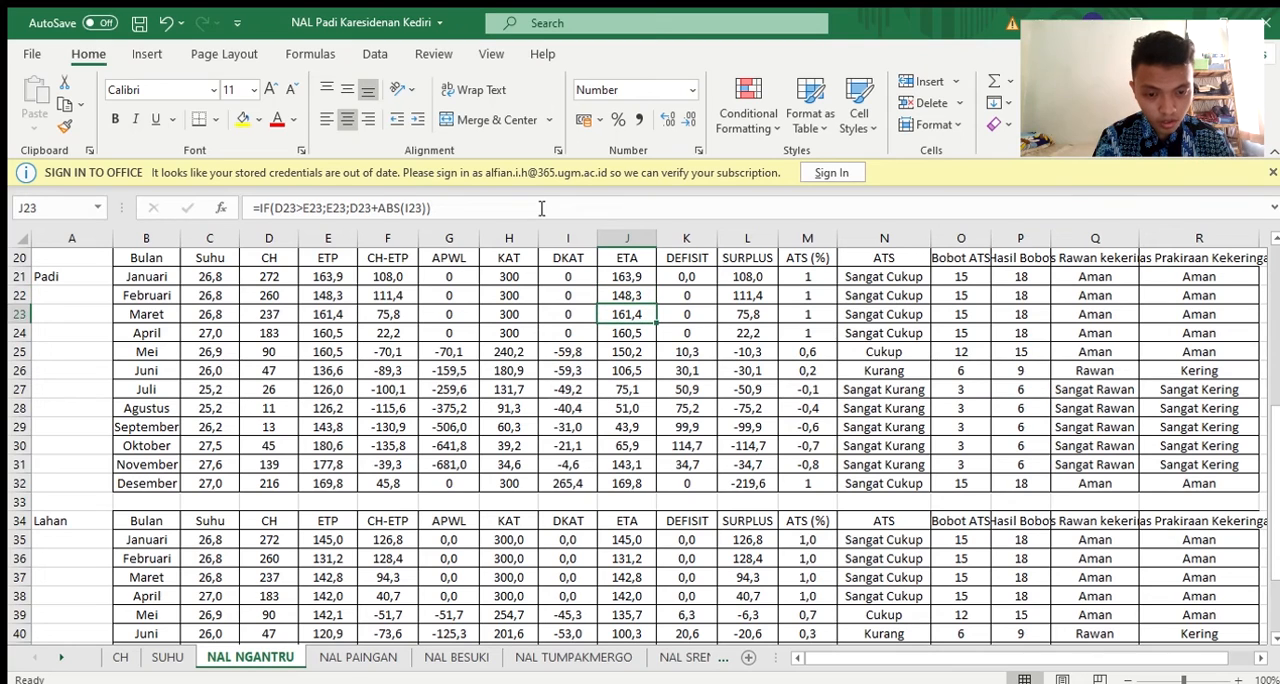
pyautogui.press('Up')
pyautogui.press('Up')
pyautogui.press('Up')
pyautogui.press('Up')
pyautogui.press('Up')
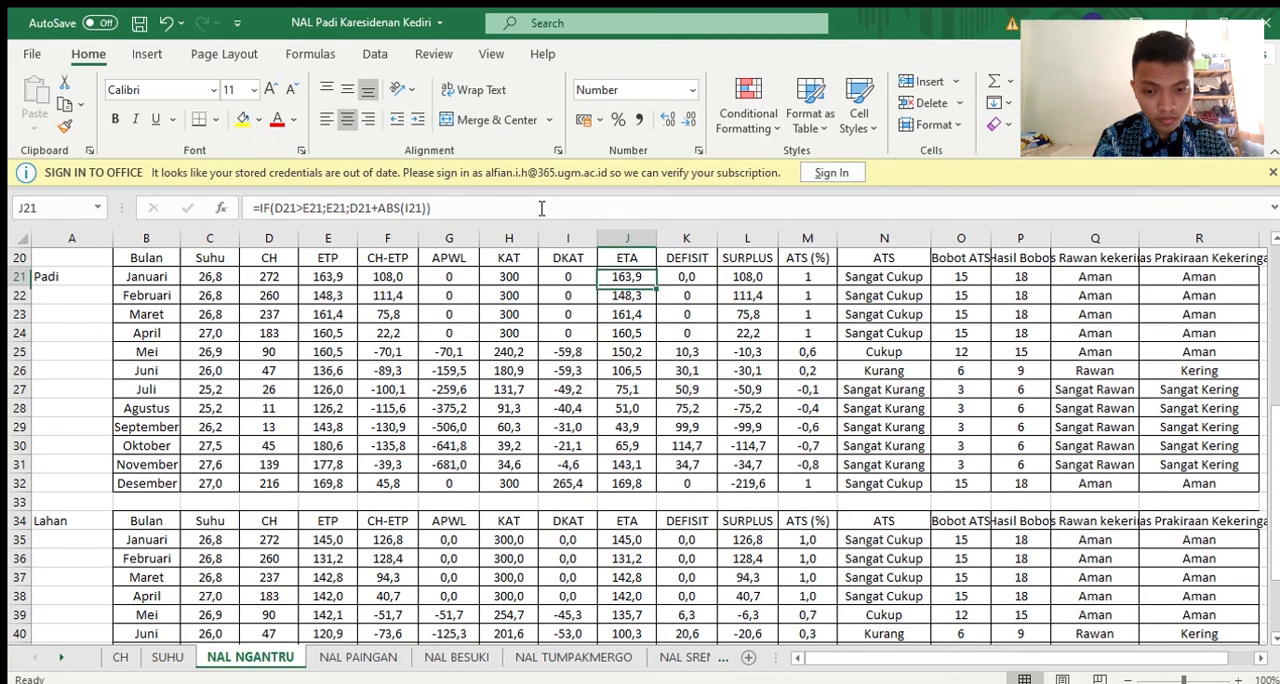
pyautogui.press('Down')
pyautogui.press('Down')
pyautogui.press('Down')
pyautogui.press('Down')
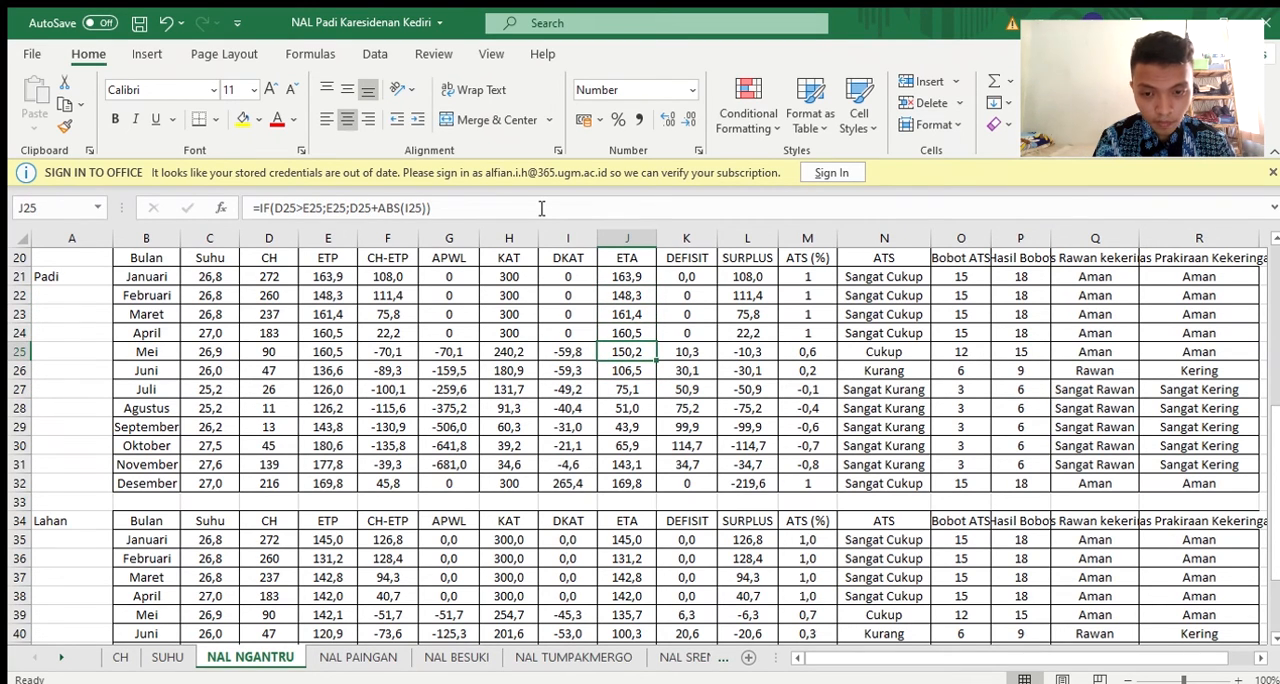
pyautogui.press('Down')
# Review the January ETA formula in J21 again, checking its IF condition on CH and ETP, without editing it
pyautogui.press('Up')
pyautogui.press('Up')
pyautogui.press('Up')
pyautogui.press('Up')
pyautogui.press('Up')
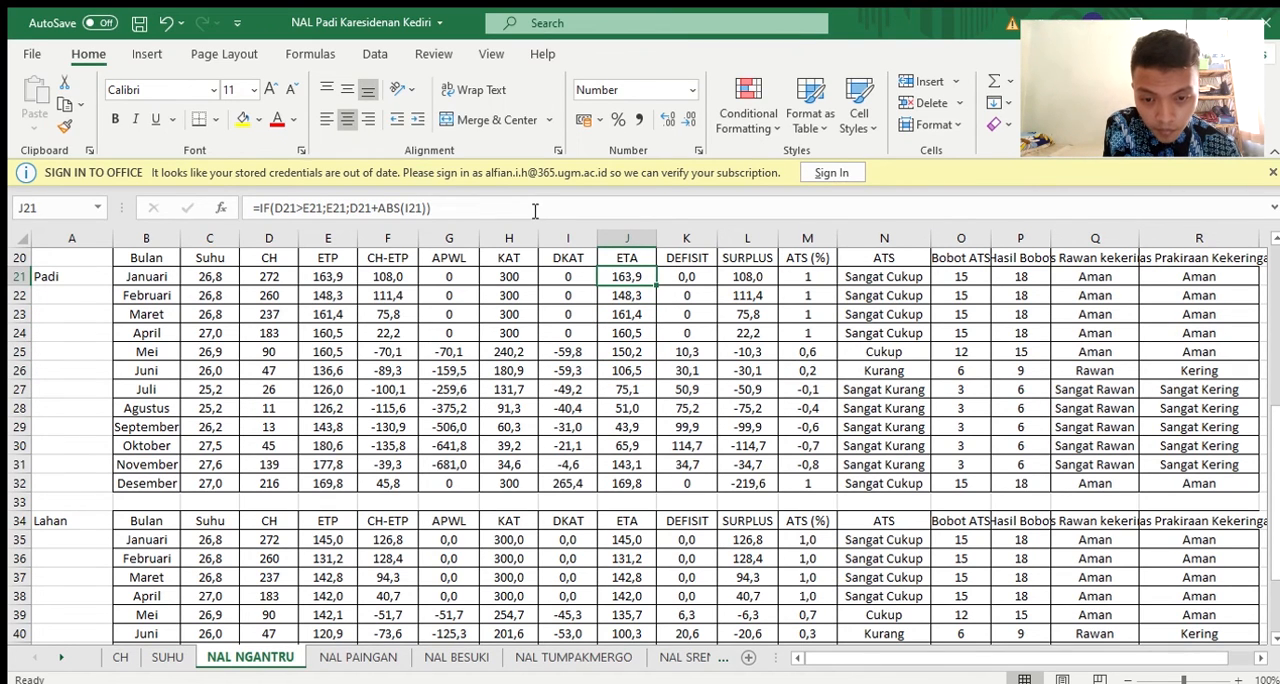
pyautogui.click(535, 211)
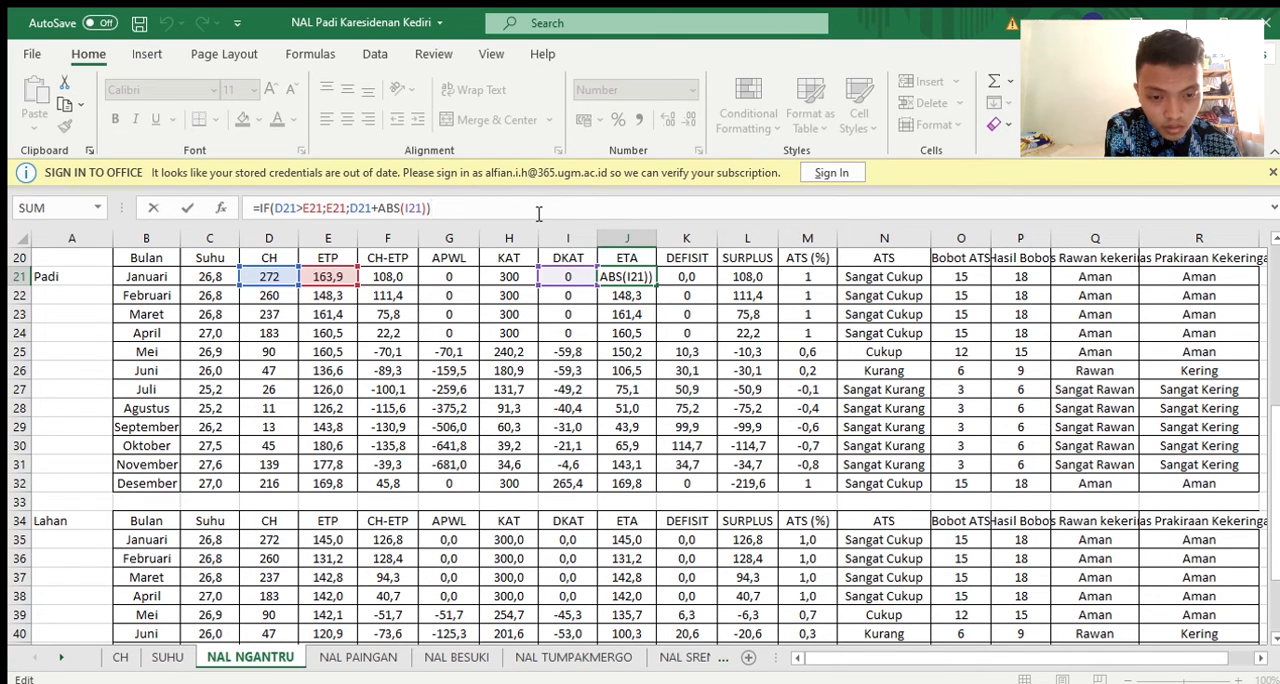
pyautogui.press('Return')
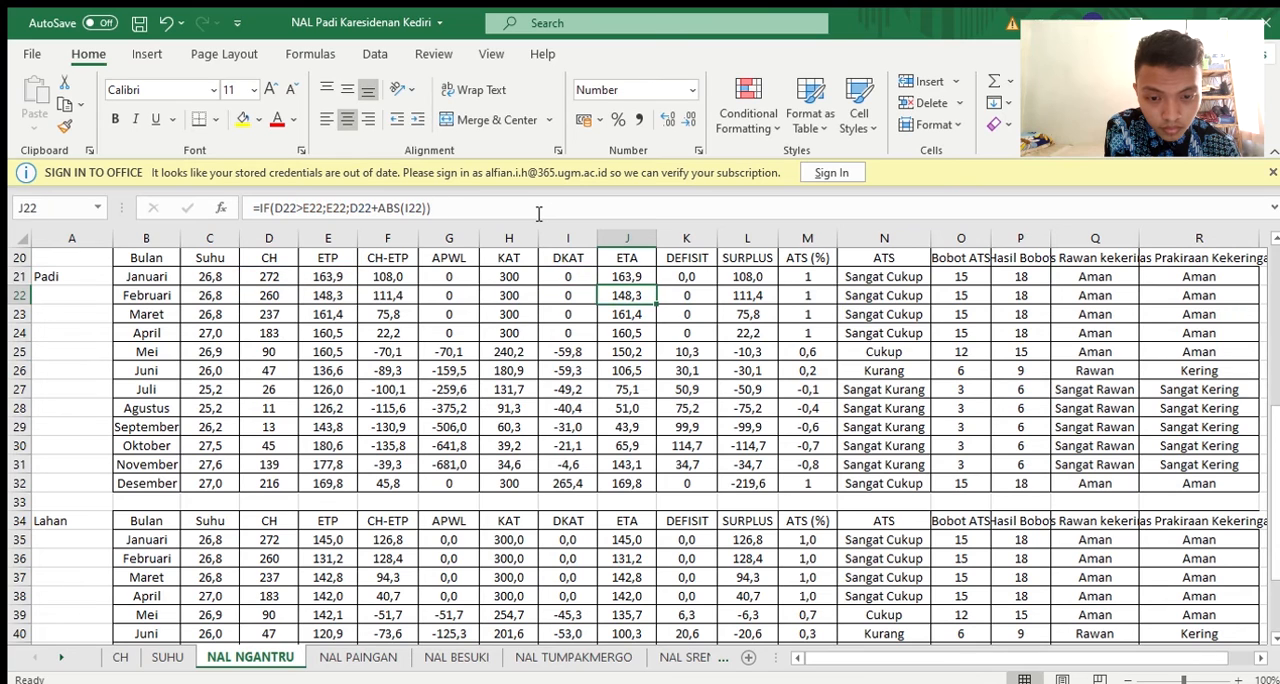
# Examine the January DEFISIT formula in K21 and trace its ETP and ETA references
pyautogui.press('Right')
pyautogui.press('Up')
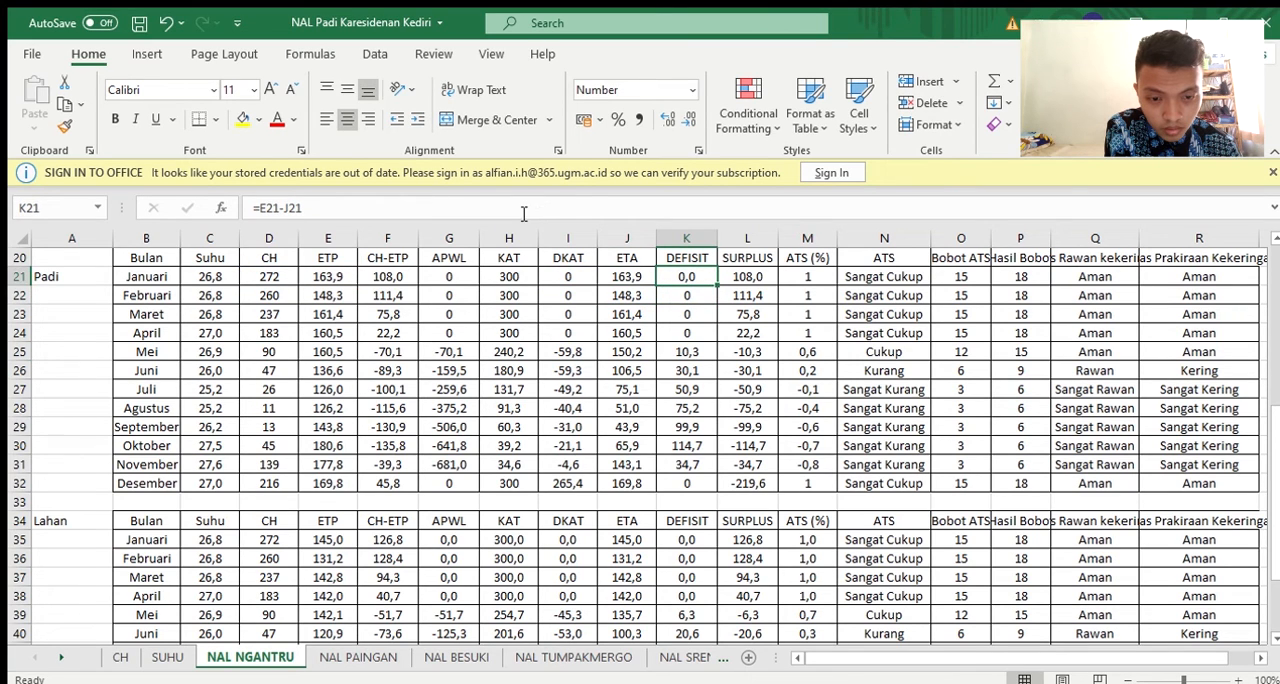
pyautogui.click(522, 210)
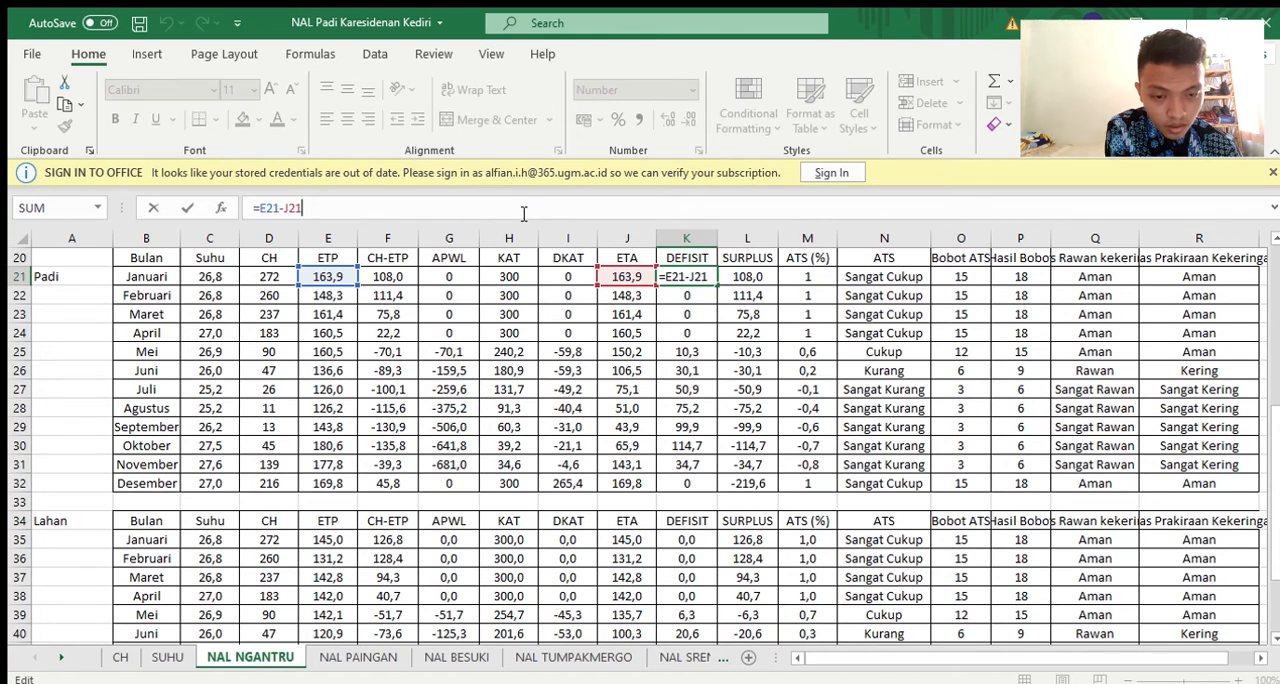
pyautogui.press('Return')
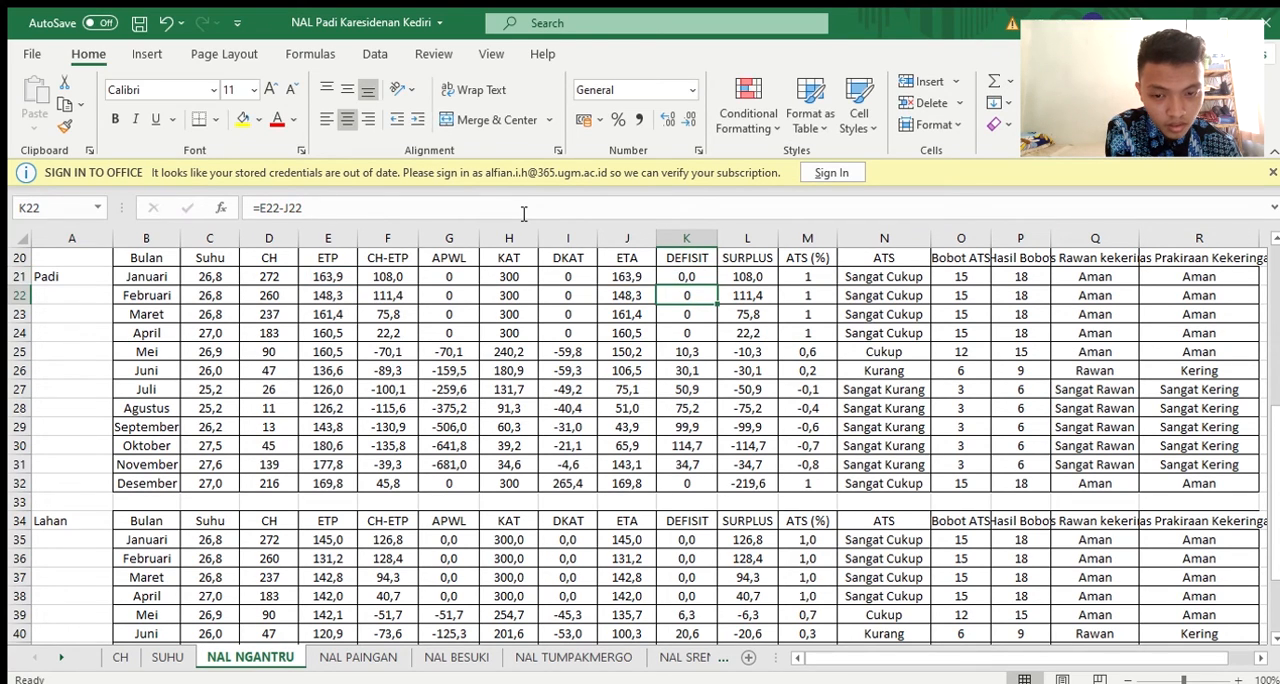
# Examine the May DEFISIT formula in K25 and trace its ETP and ETA references
pyautogui.press('Down')
pyautogui.press('Down')
pyautogui.press('Down')
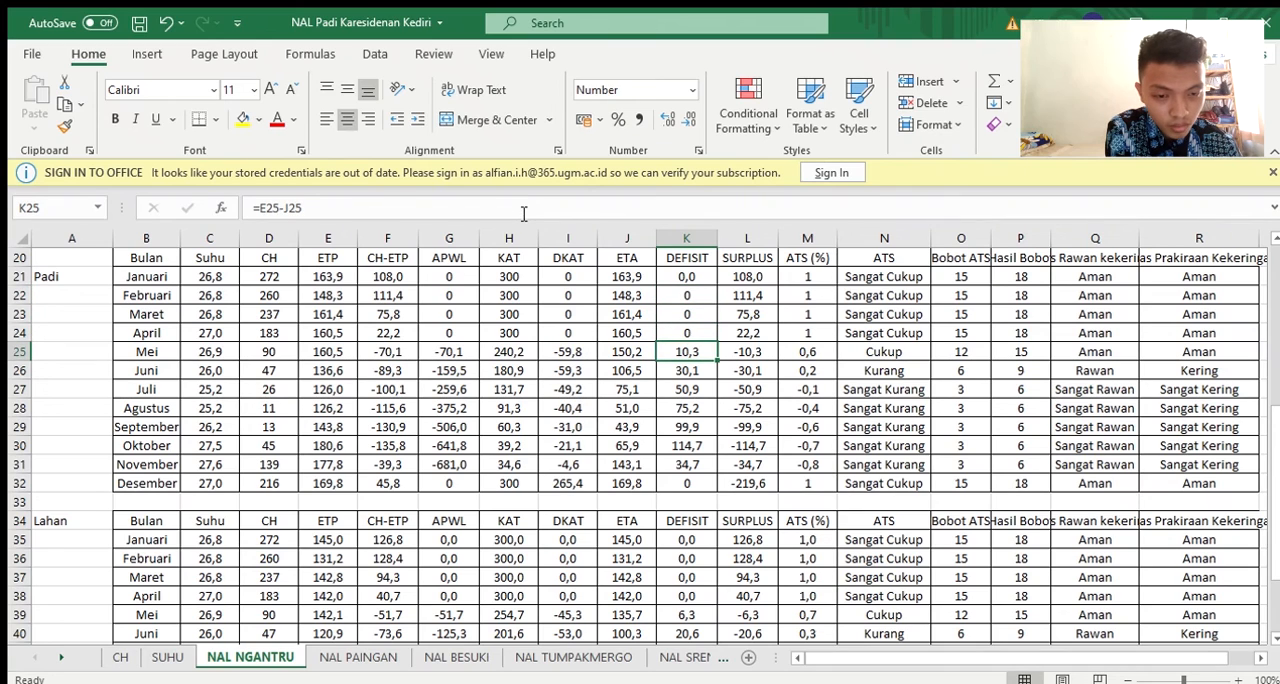
pyautogui.press('F2')
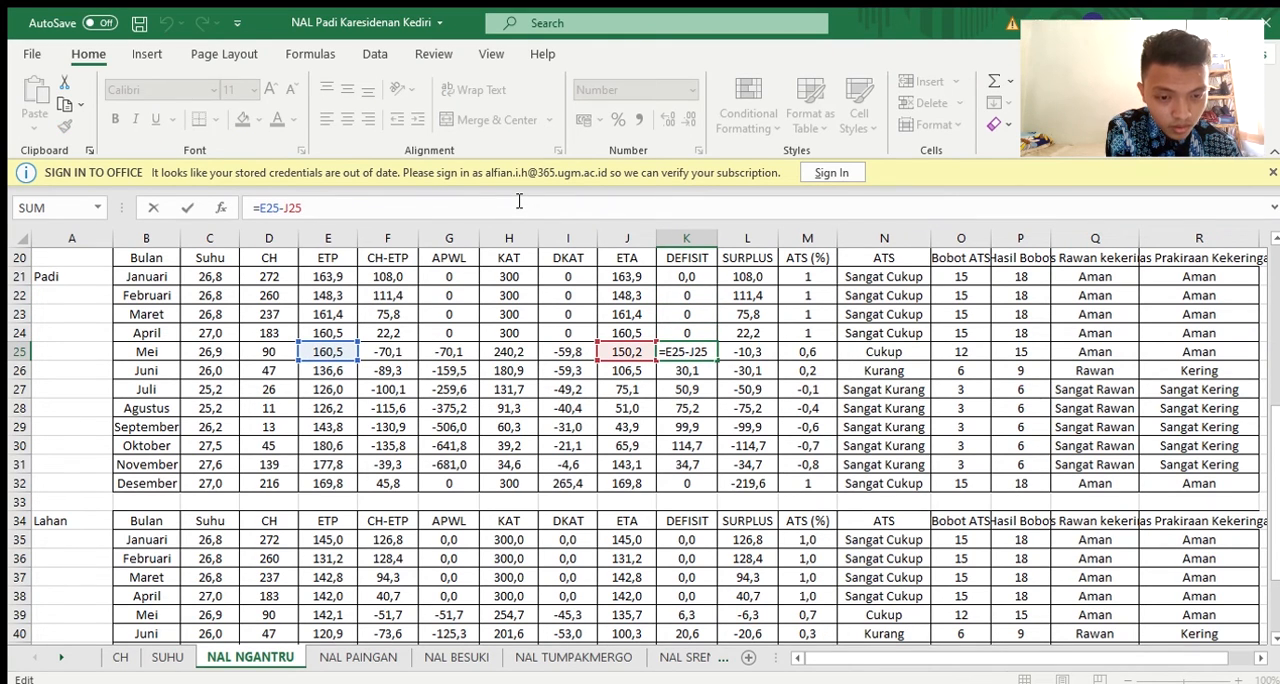
pyautogui.press('Return')
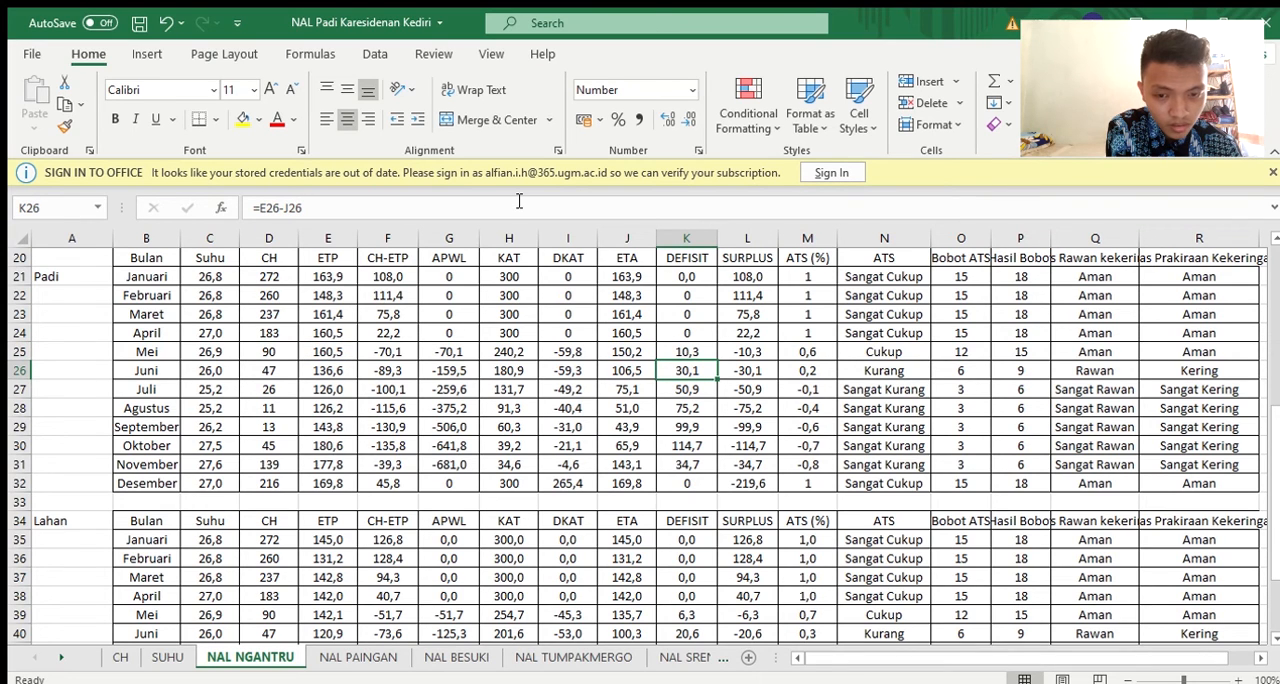
# Compare the DEFISIT formulas in the Padi table across the months from January to September
pyautogui.press('Up')
pyautogui.press('Down')
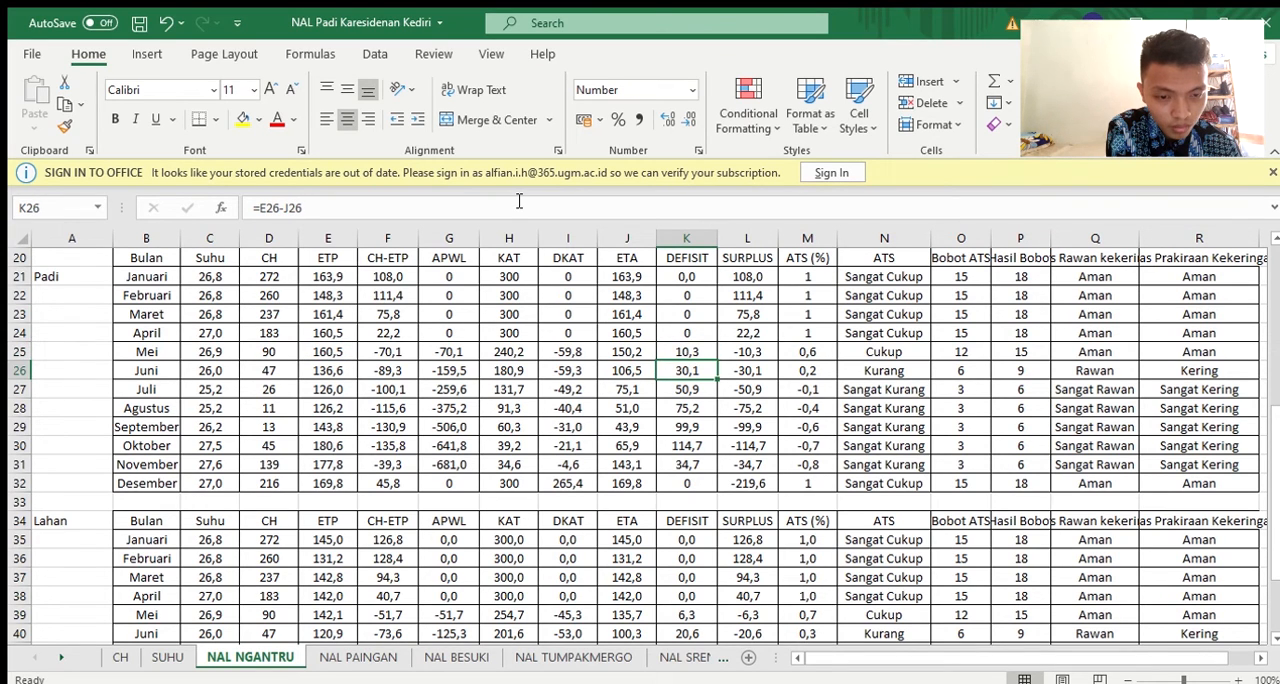
pyautogui.press('Up')
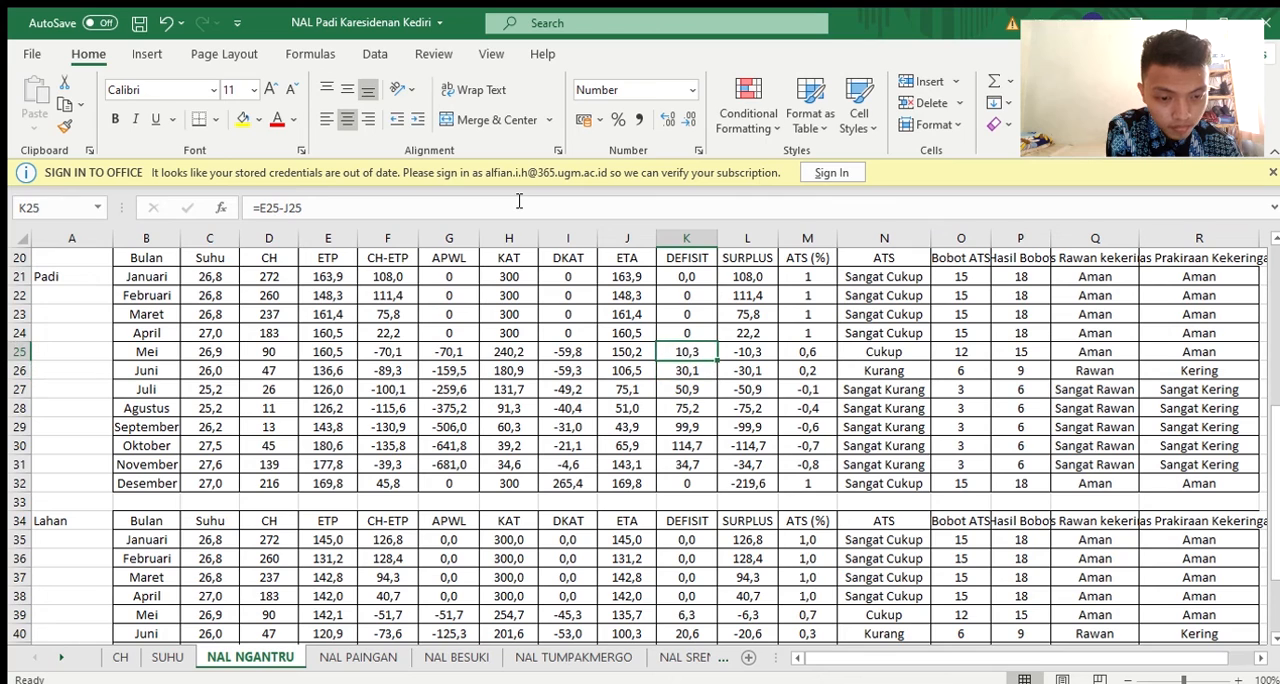
pyautogui.press('Down')
pyautogui.press('Down')
pyautogui.press('Down')
pyautogui.press('Down')
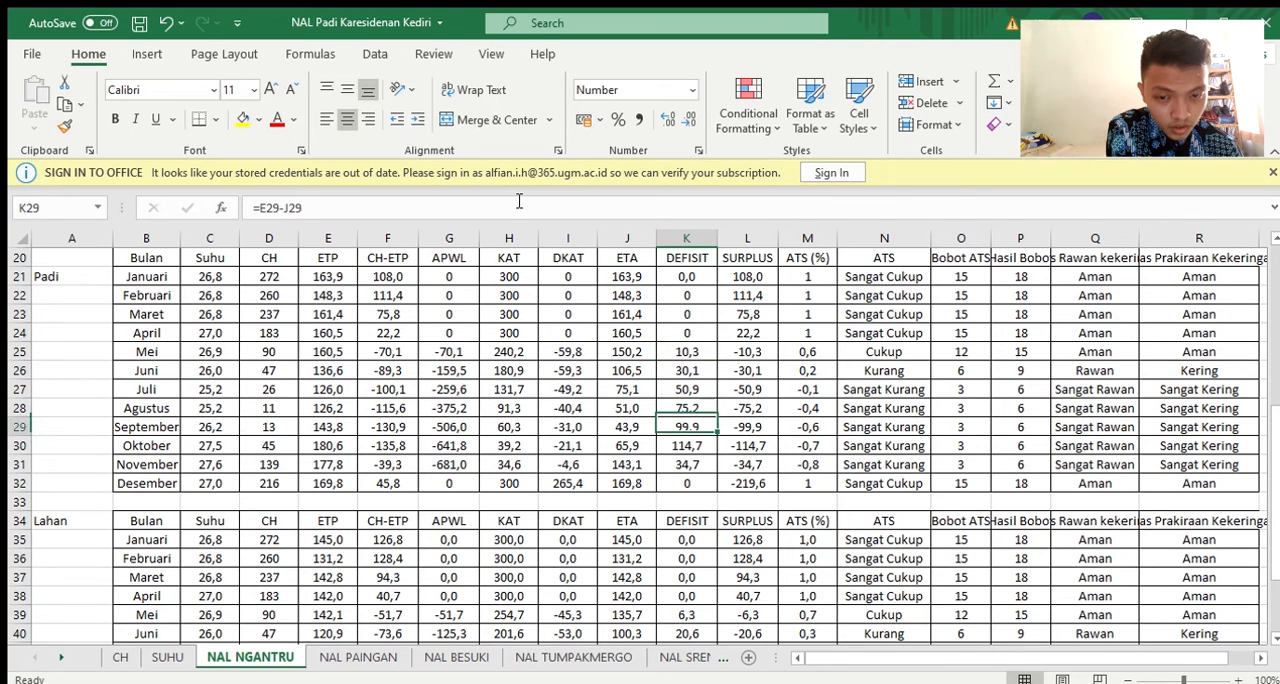
pyautogui.press('Up')
pyautogui.press('Up')
pyautogui.press('Up')
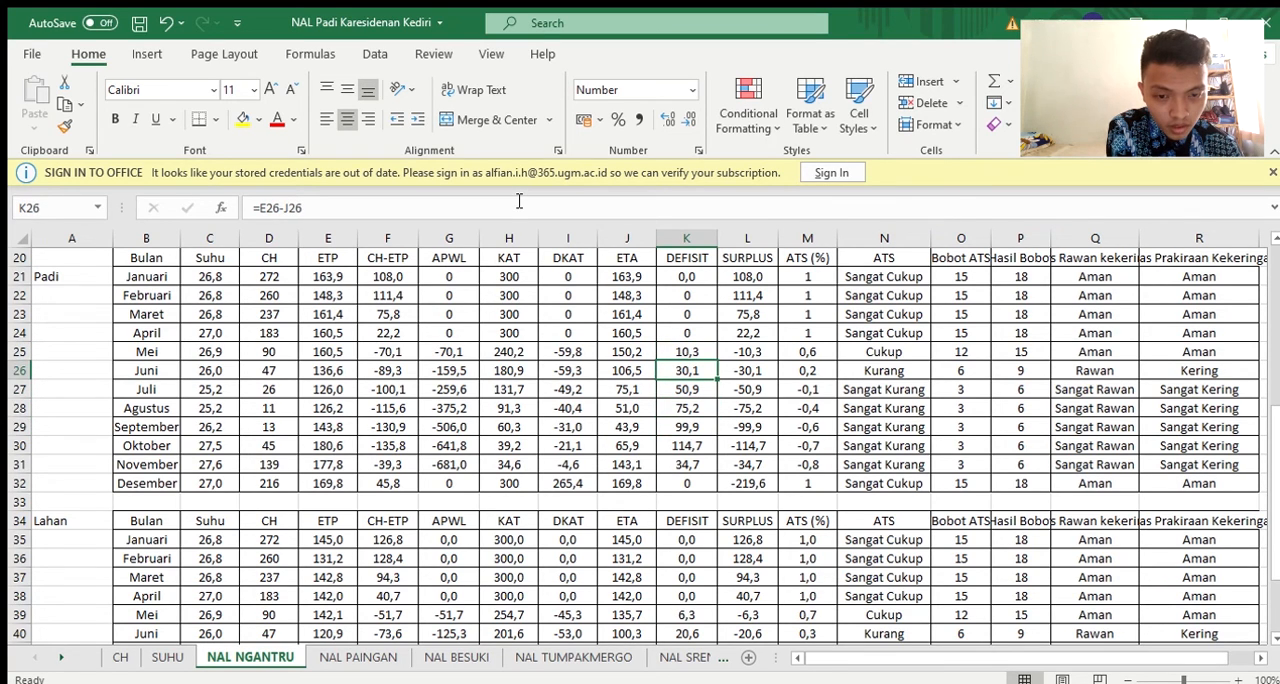
pyautogui.press('Up')
pyautogui.press('Up')
pyautogui.press('Up')
pyautogui.press('Up')
pyautogui.press('Up')
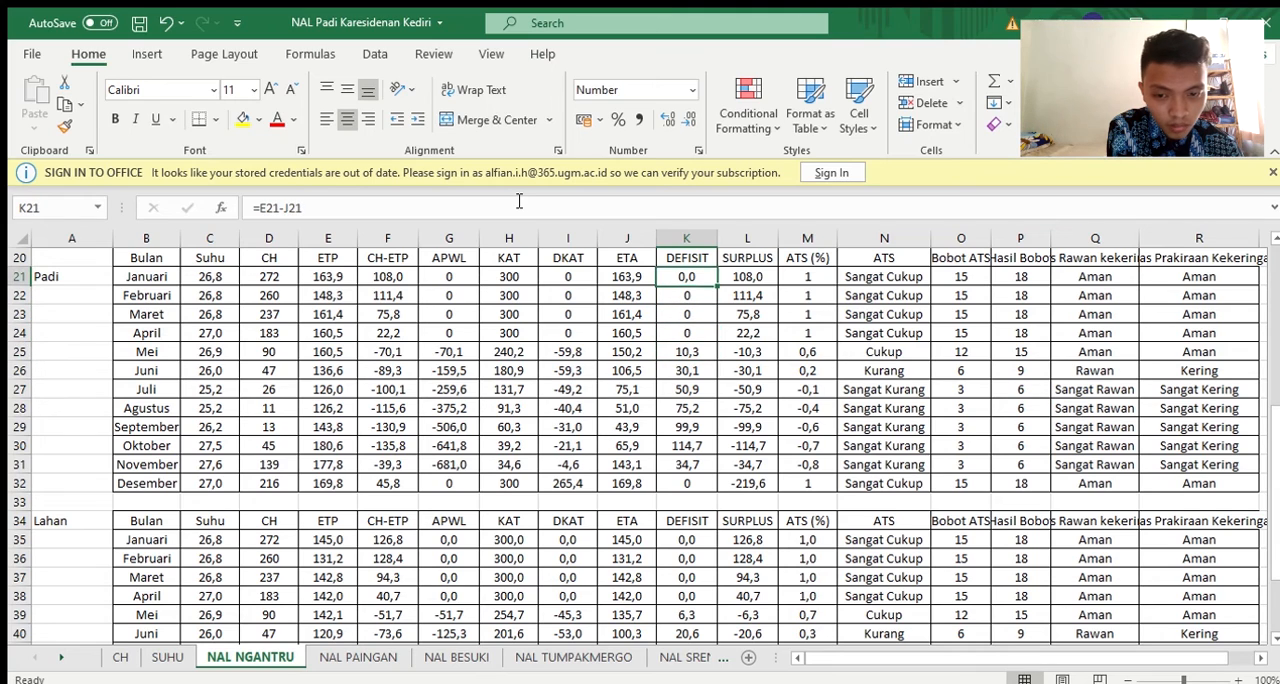
# Examine the January SURPLUS formula in L21 and trace its references to the CH, ETP and DKAT columns
pyautogui.press('Right')
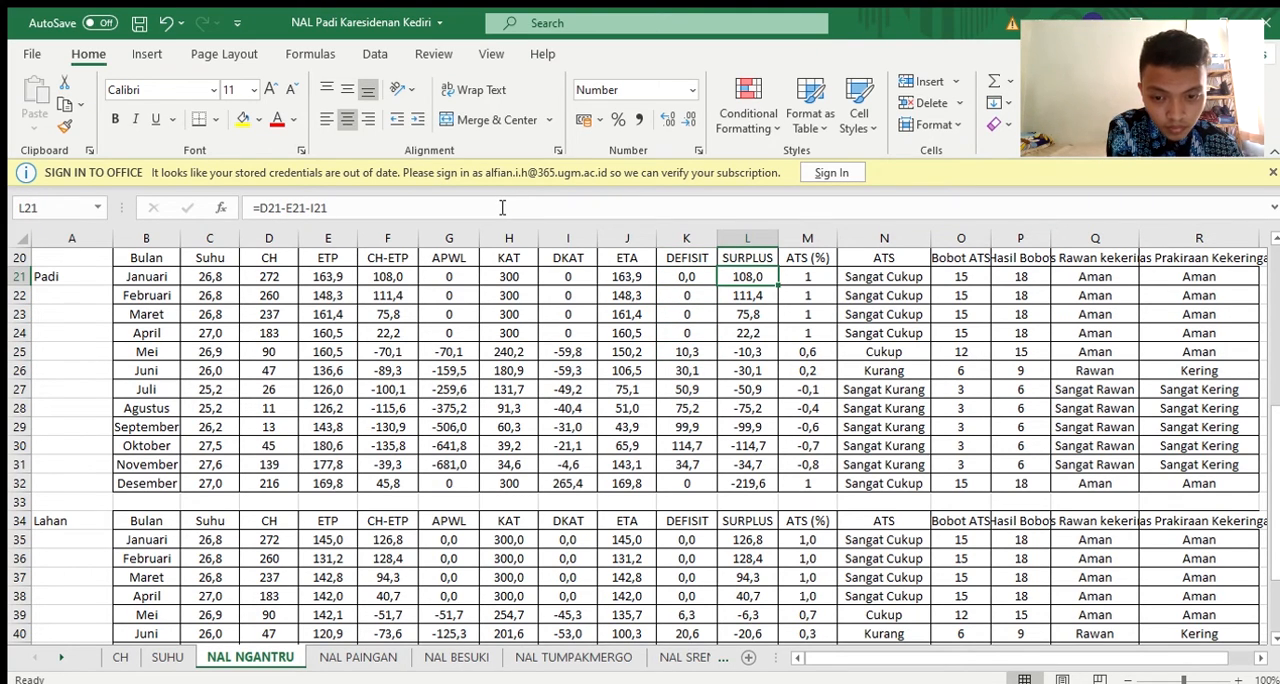
pyautogui.click(502, 207)
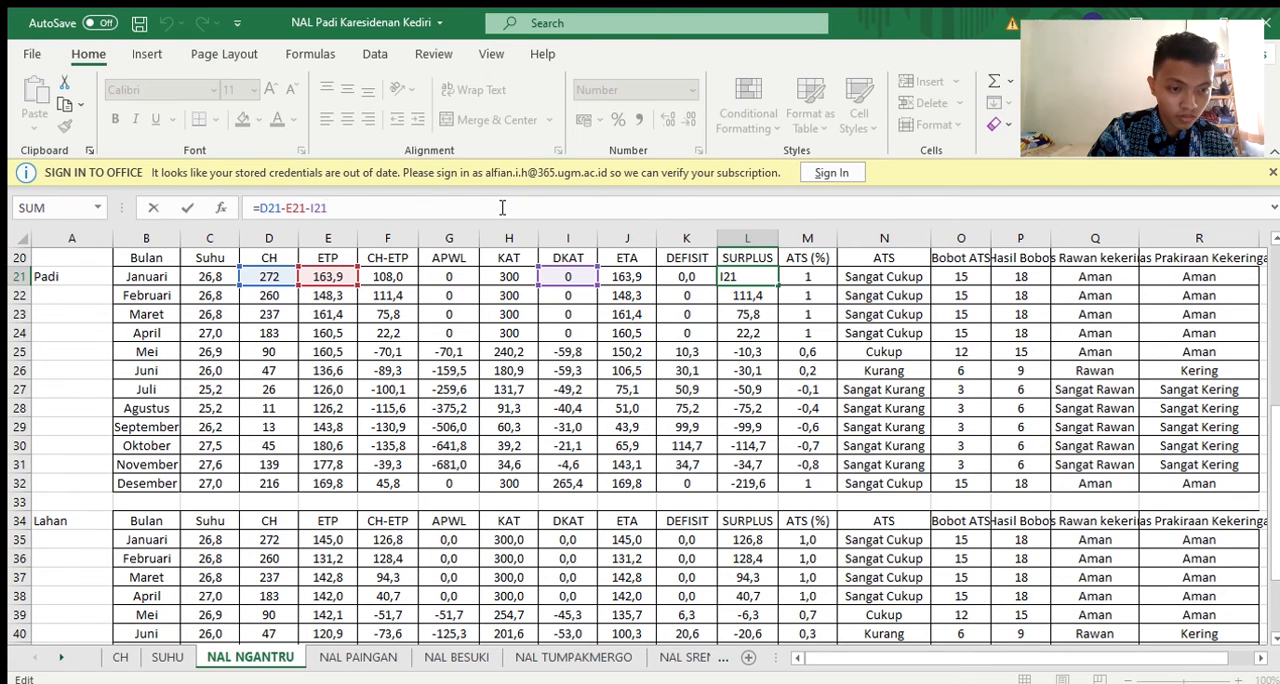
pyautogui.press('Return')
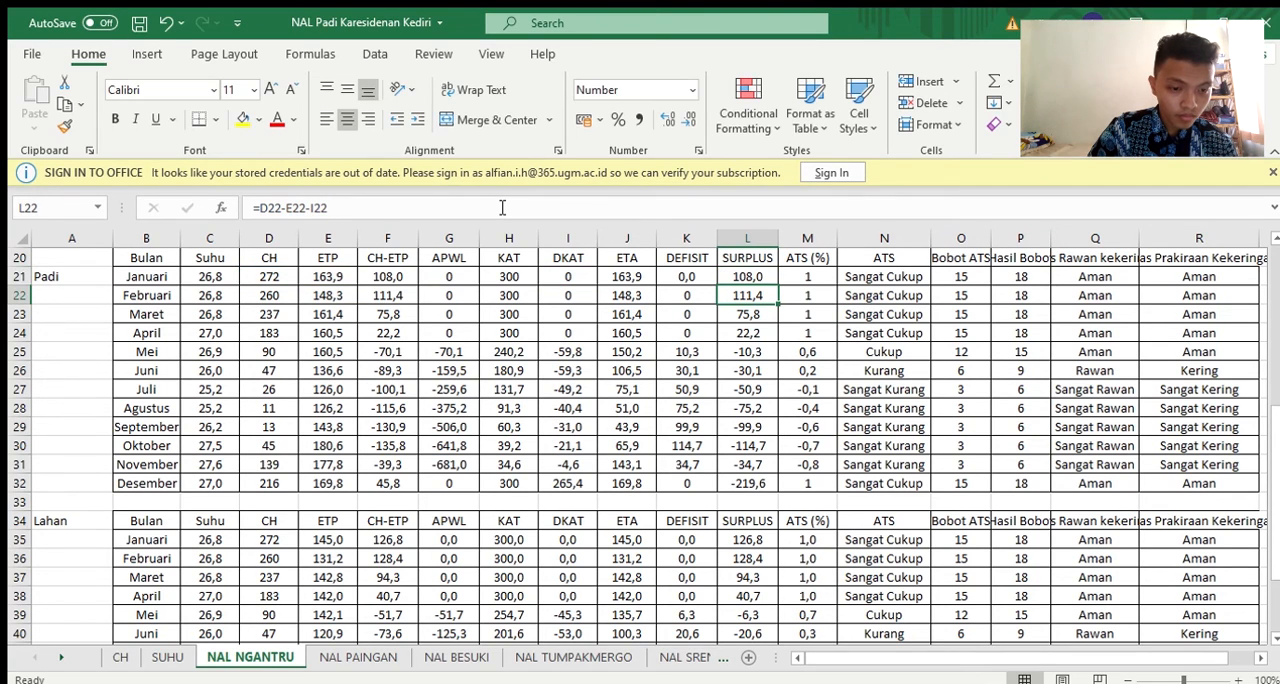